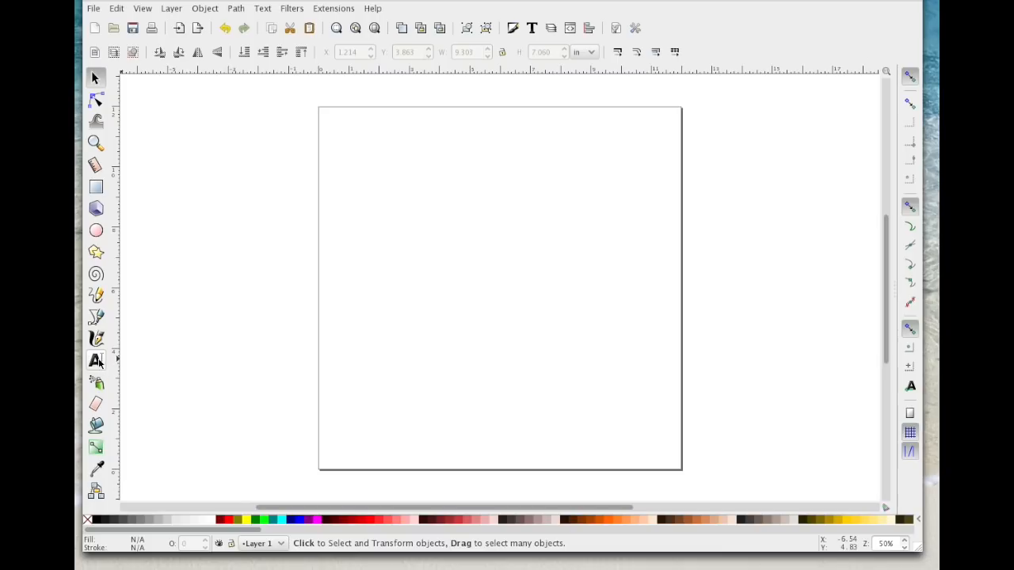
Step: Add the letter "A" as text in the Regal font and enlarge it to about 4.88 by 5.02 in
left_click(96, 362)
left_click(374, 208)
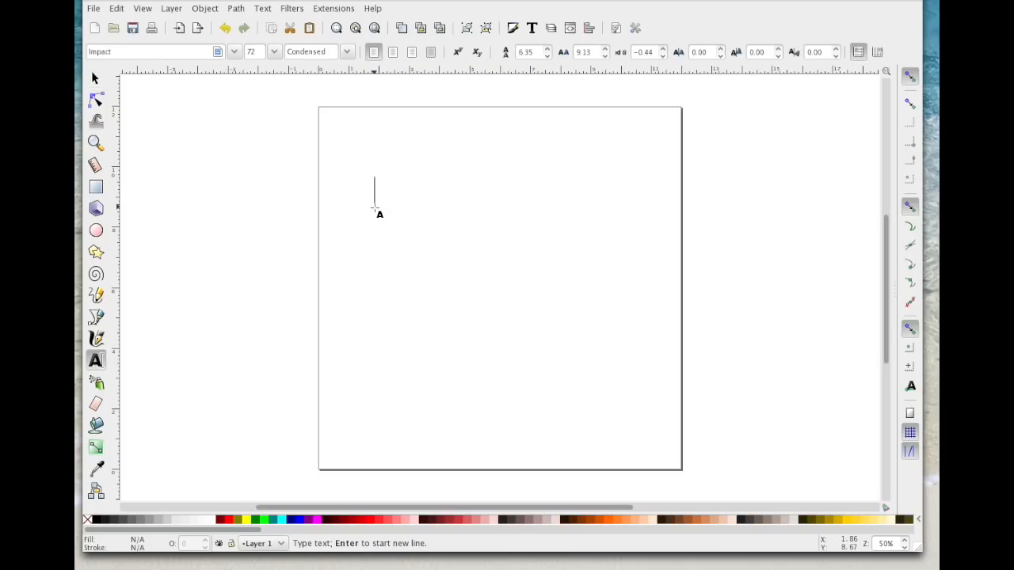
type("A")
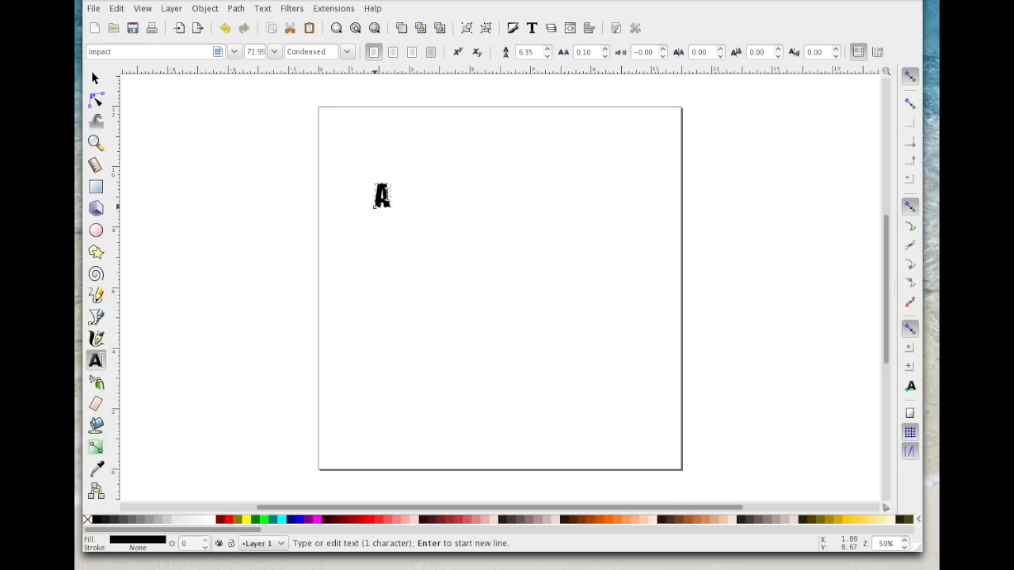
left_click(236, 52)
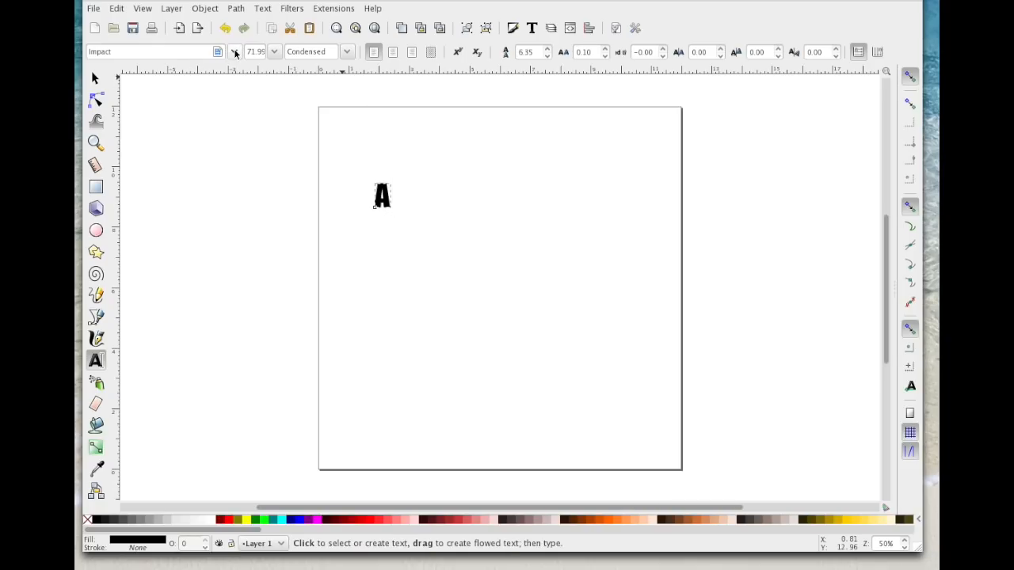
double_click(127, 51)
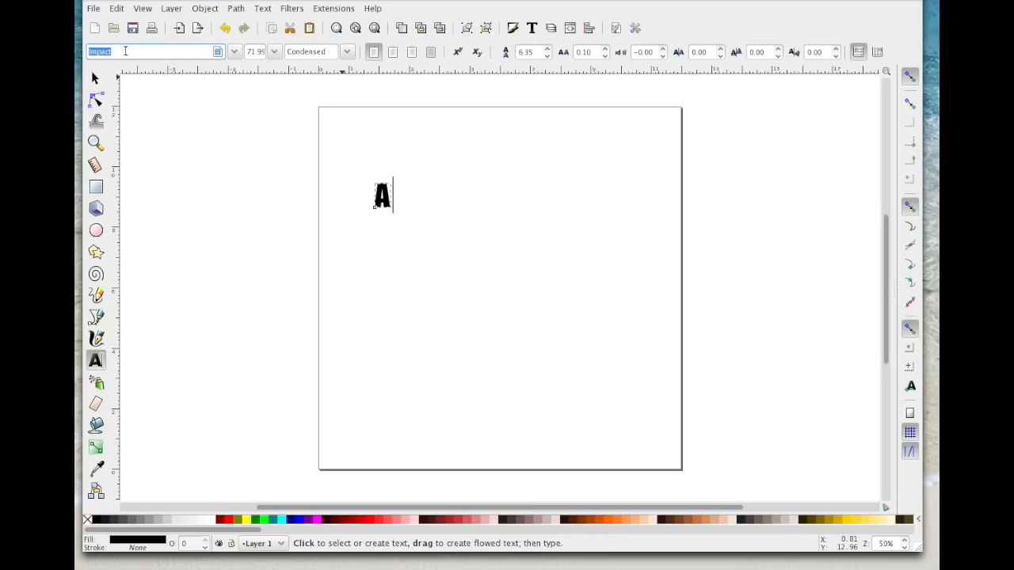
type("reg")
left_click(116, 70)
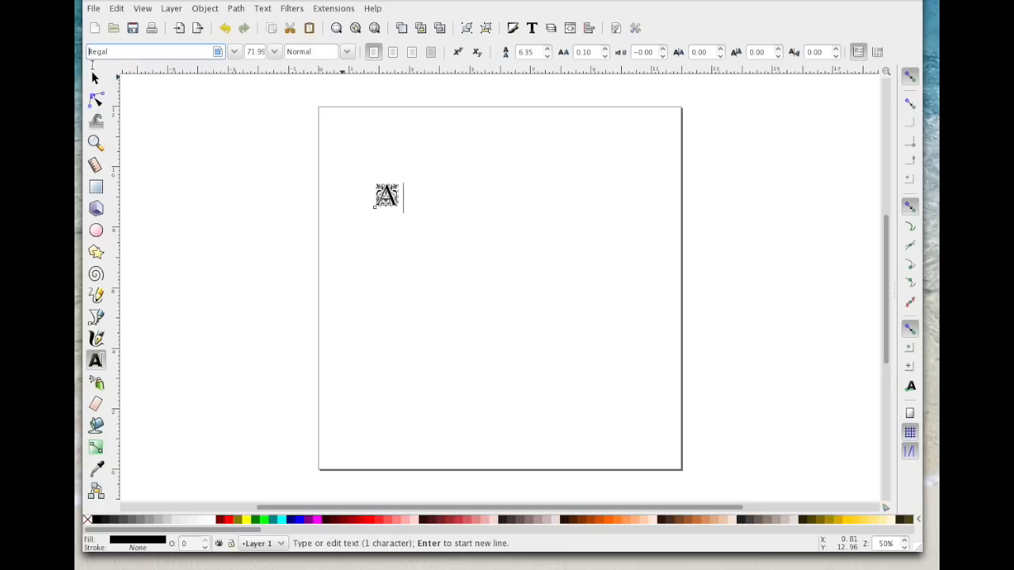
left_click(95, 78)
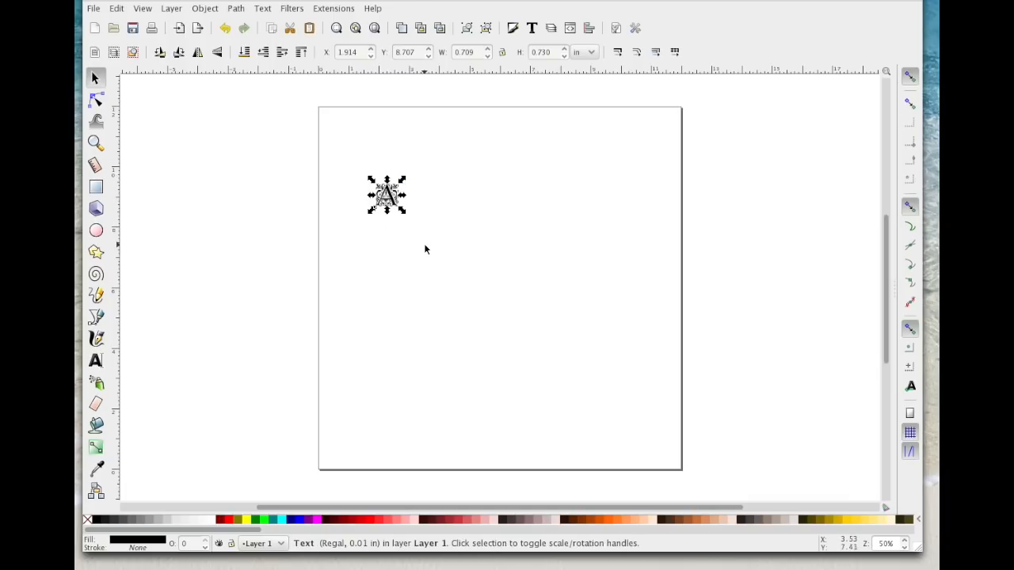
left_click_drag(403, 214, 565, 345)
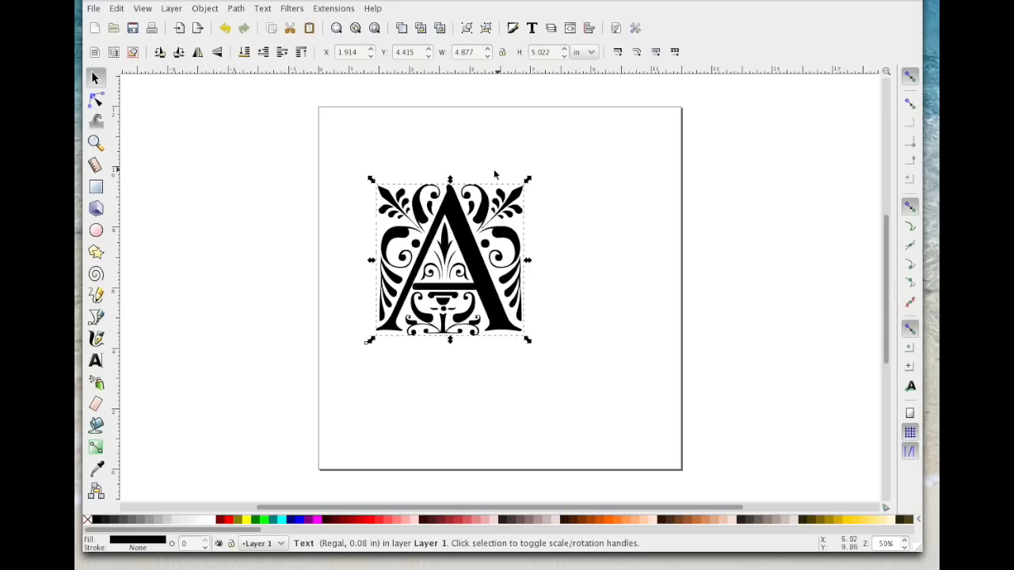
Step: Turn the letter A into one united path using Object to Path, Ungroup and Union
left_click(240, 9)
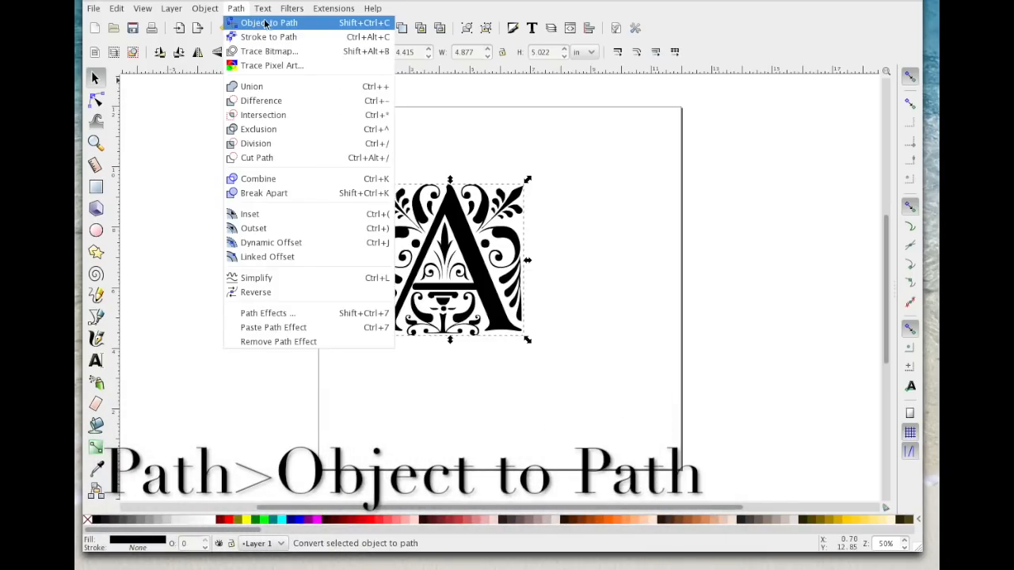
left_click(265, 24)
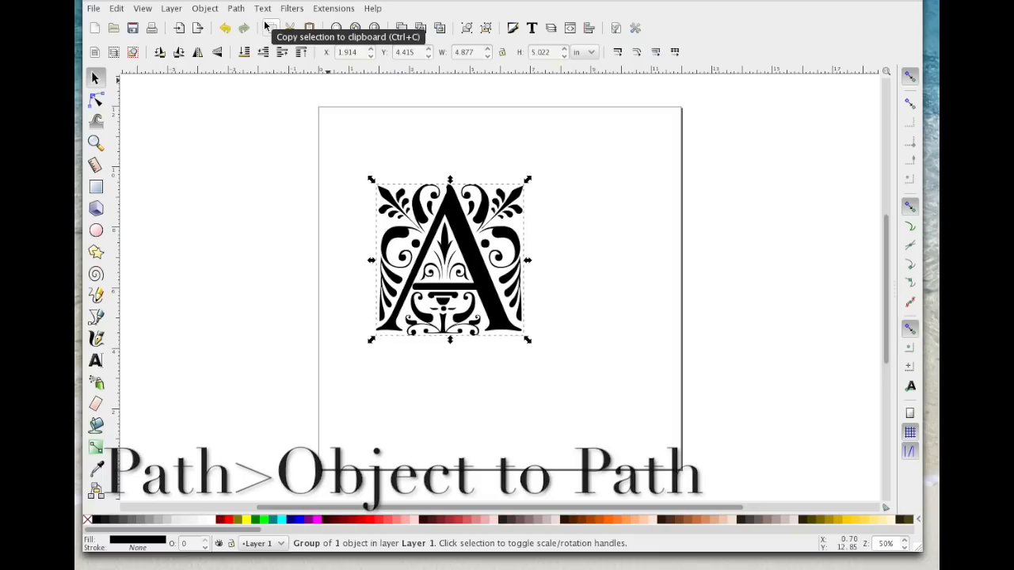
left_click(205, 9)
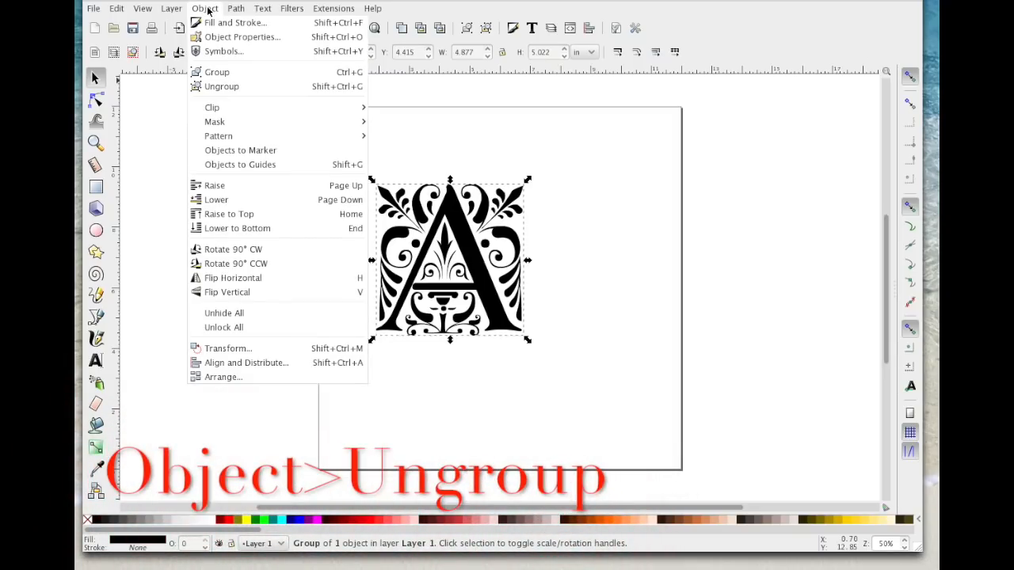
left_click(215, 88)
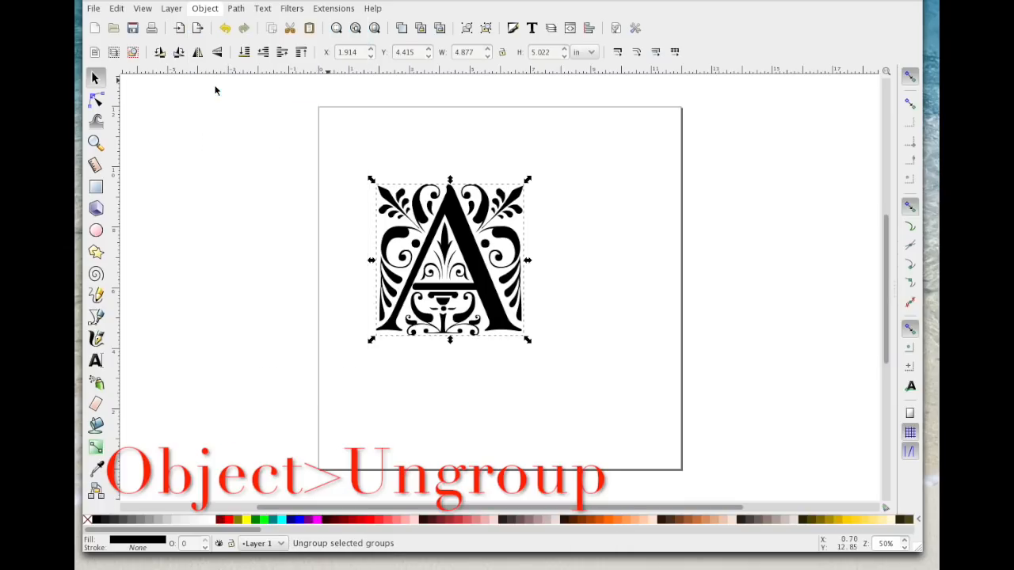
left_click(236, 9)
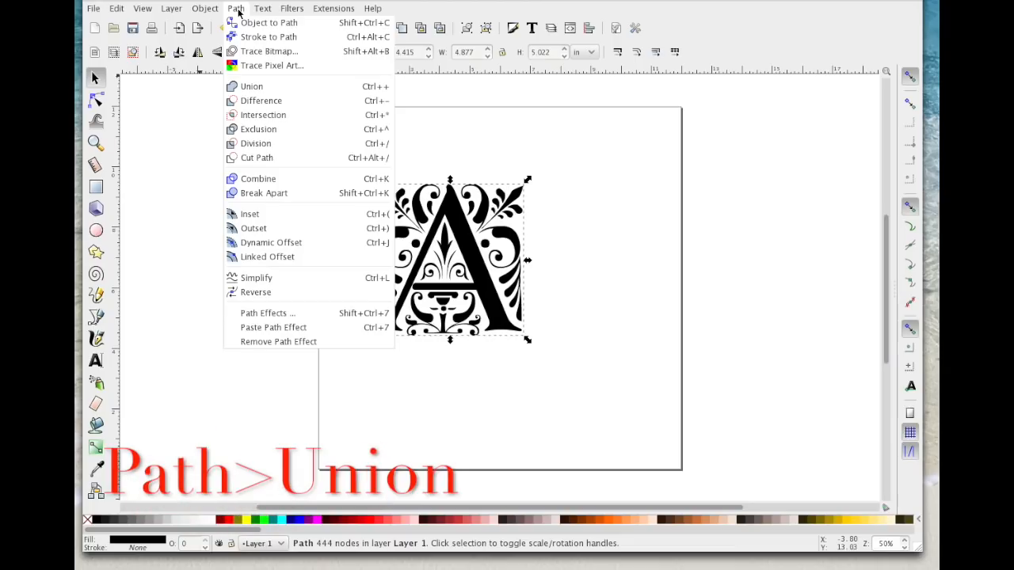
left_click(253, 87)
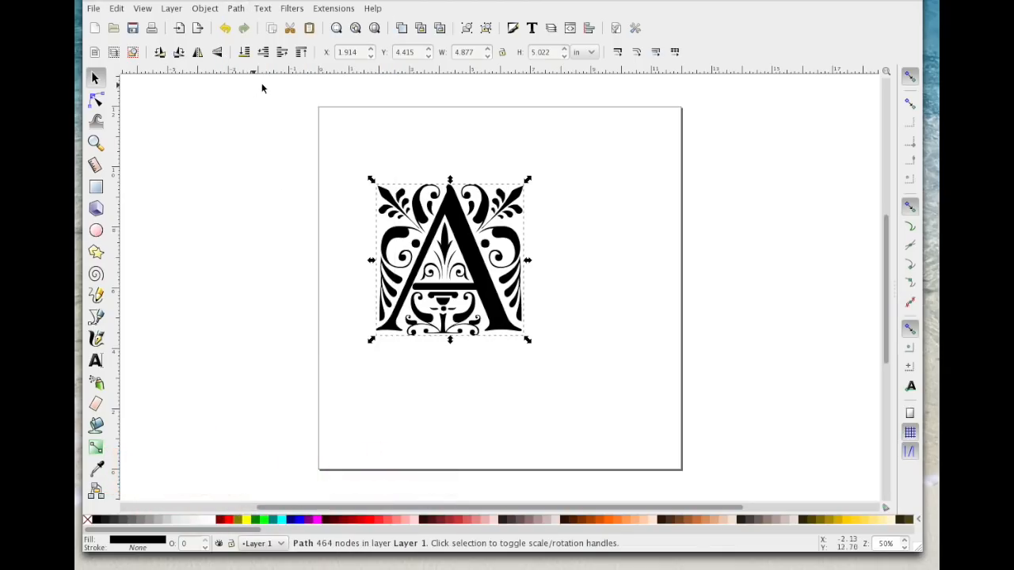
Step: Draw a horizontal rectangle about 6.4 in wide and 1.06 in high across the middle of the letter
left_click(96, 187)
left_click_drag(361, 250, 547, 278)
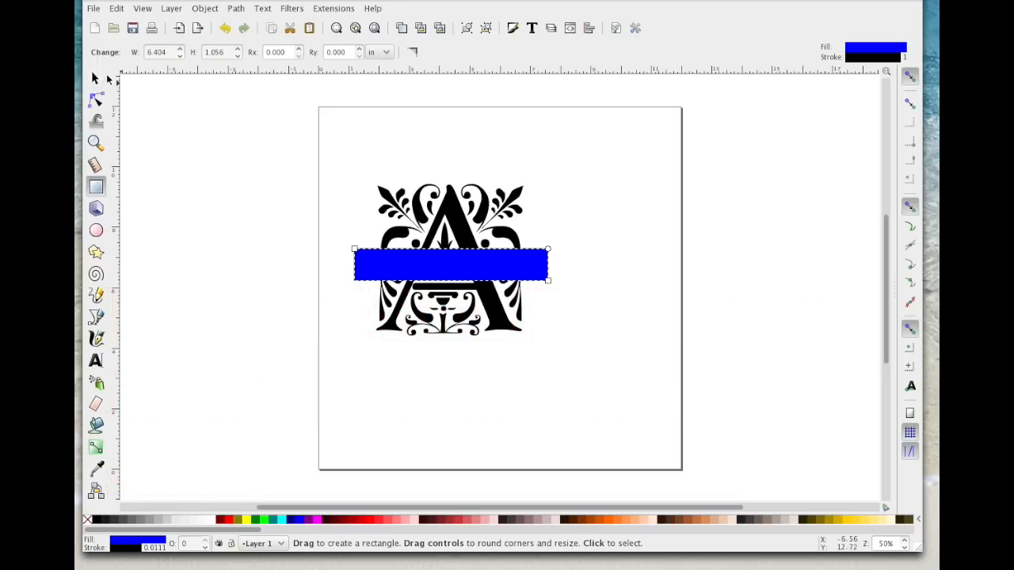
left_click(95, 79)
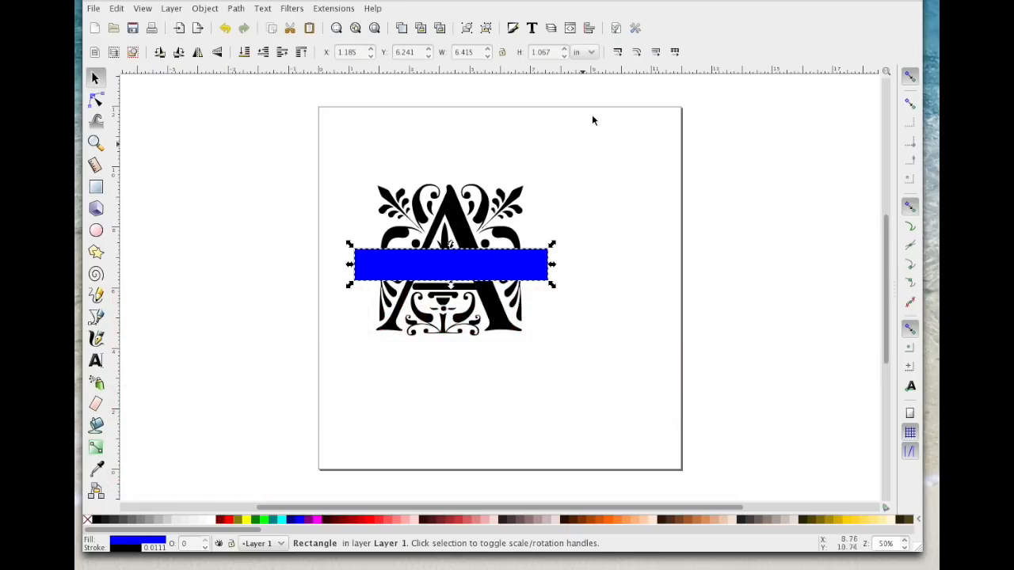
Step: Lock the rectangle's width-to-height ratio and set its height to 1 in
left_click_drag(554, 51, 513, 50)
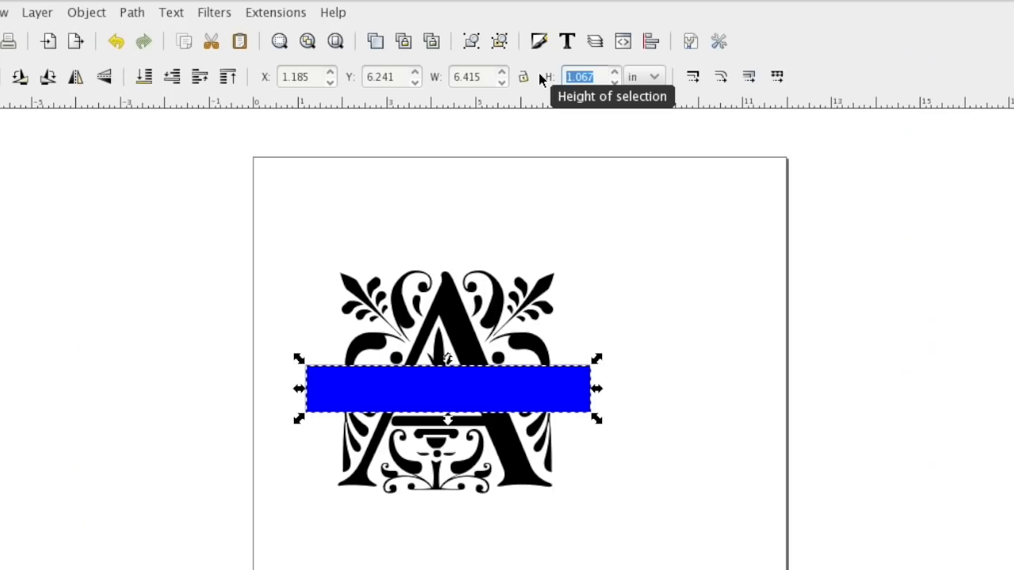
left_click(521, 78)
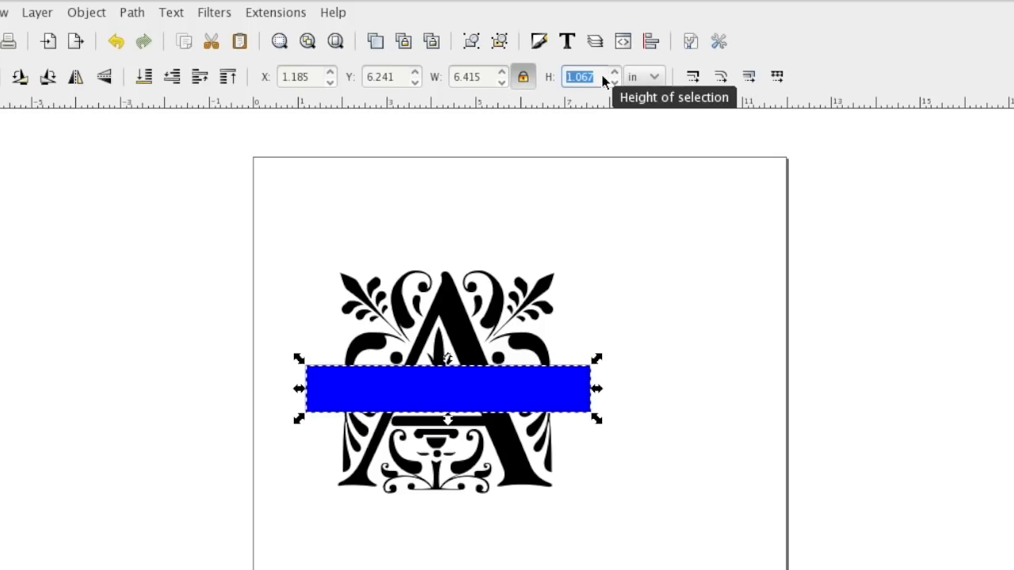
type("1")
key("Return")
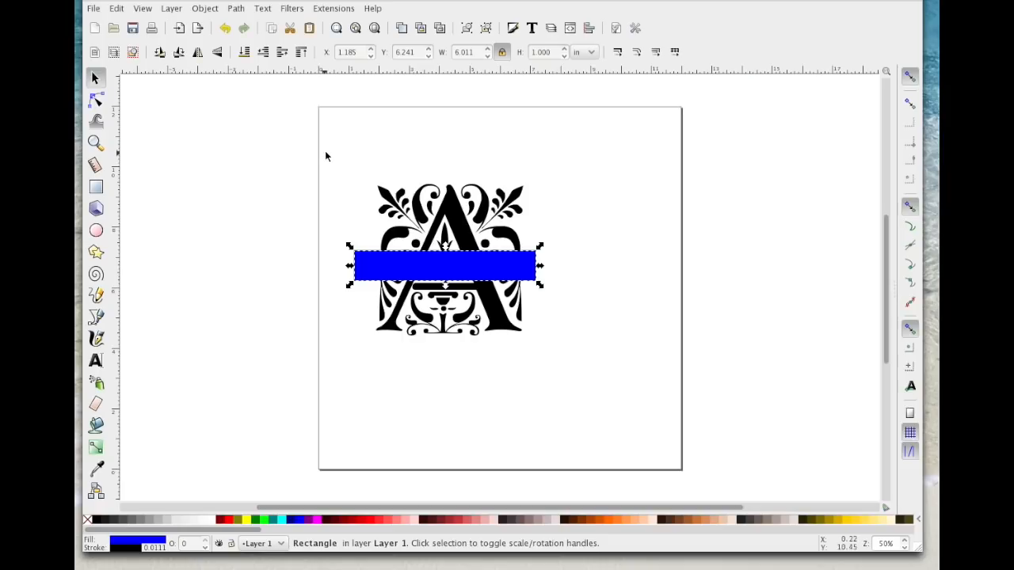
Step: Center the rectangle and the letter A on each other both horizontally and vertically
left_click(263, 220)
left_click_drag(324, 149, 616, 408)
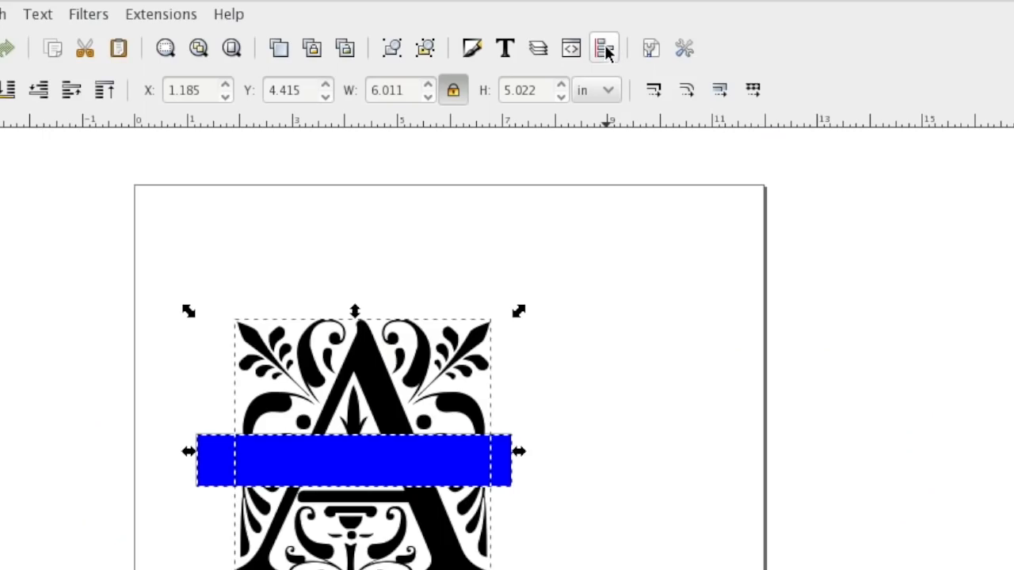
left_click(604, 49)
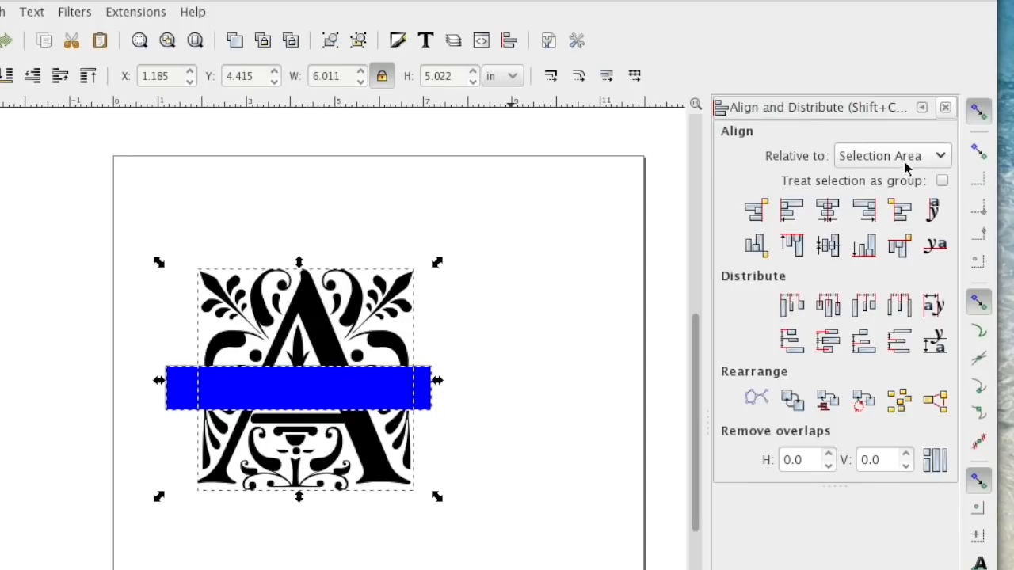
left_click(827, 211)
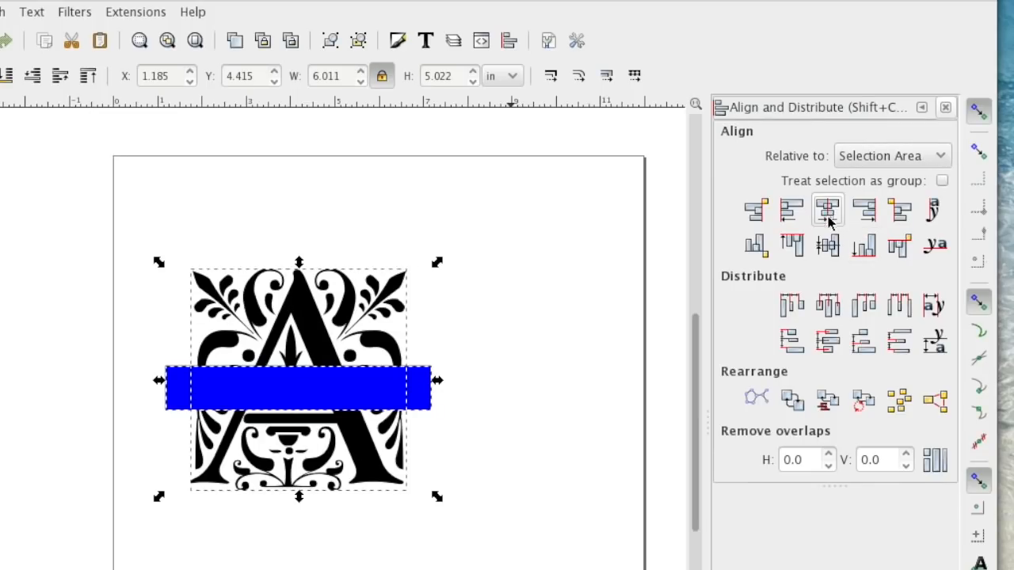
left_click(828, 245)
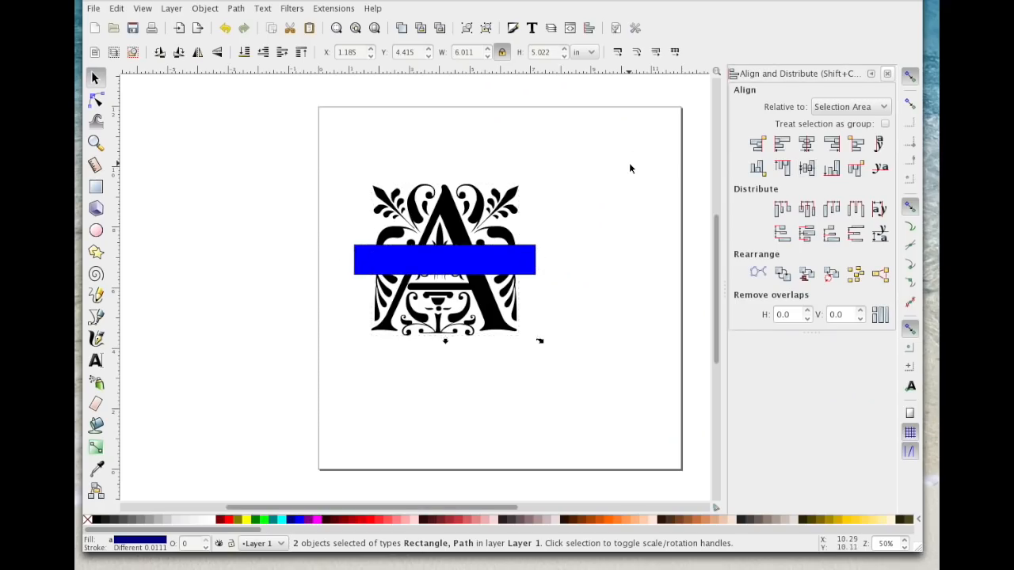
left_click(629, 167)
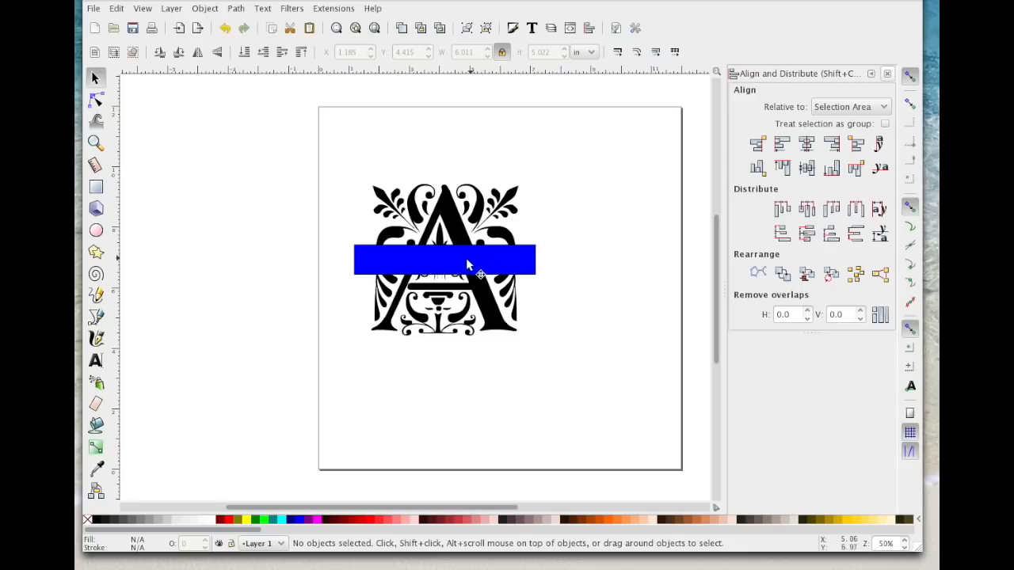
Step: Convert the blue rectangle to a path
left_click(430, 261)
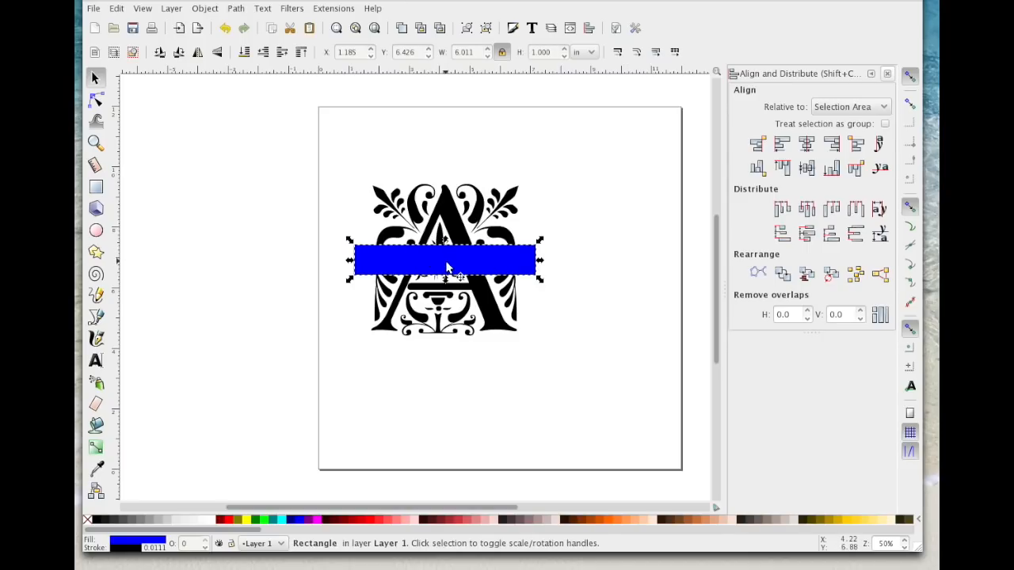
left_click(236, 9)
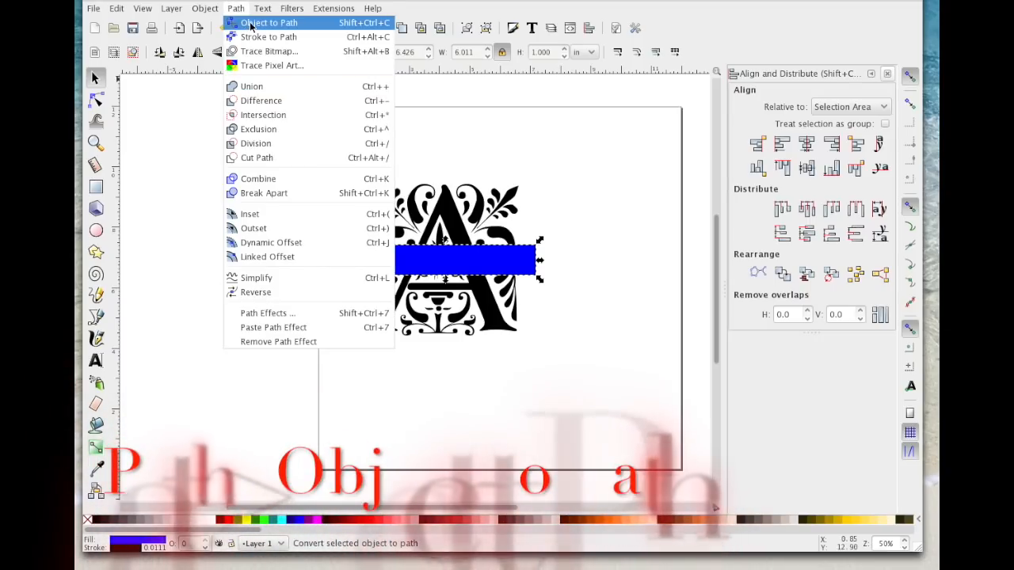
left_click(250, 24)
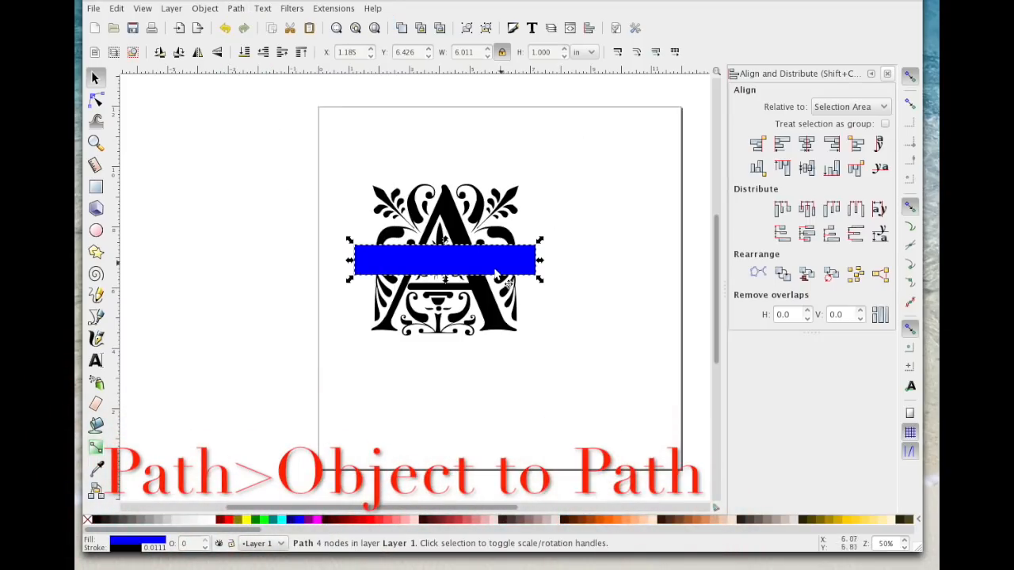
Step: Duplicate the blue rectangle and move the copy below the letter, near the bottom edge of the page
left_click(476, 260)
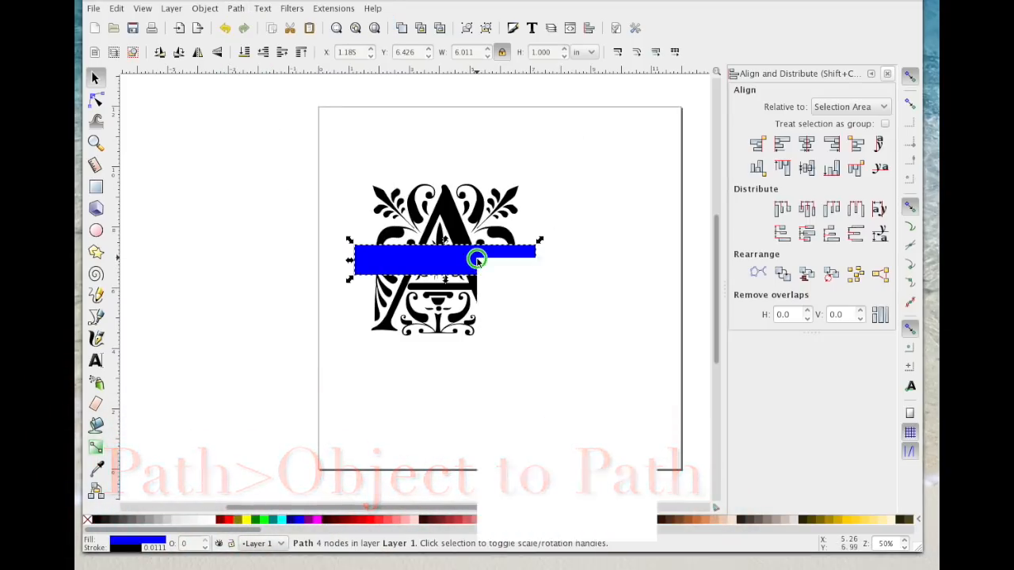
right_click(476, 260)
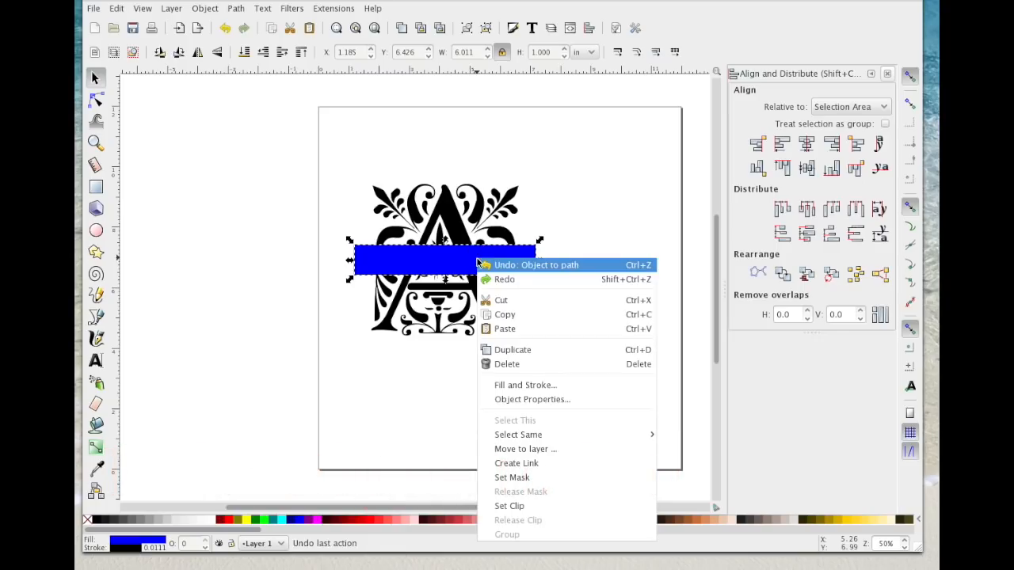
left_click(535, 346)
left_click_drag(464, 248, 473, 431)
left_click(622, 372)
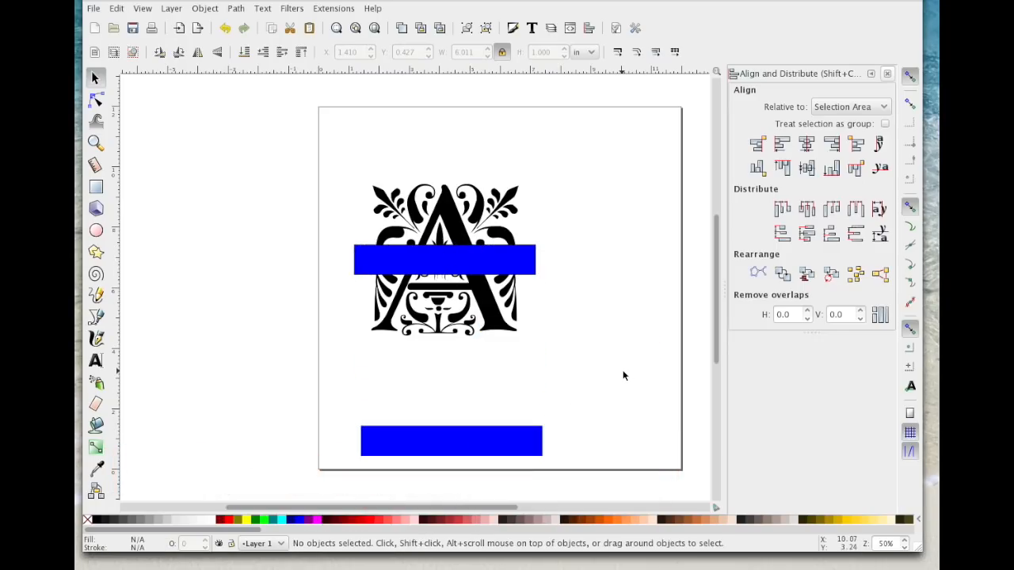
Step: Merge the letter A and the rectangle lying across it into one shape with Union
left_click_drag(327, 142, 582, 365)
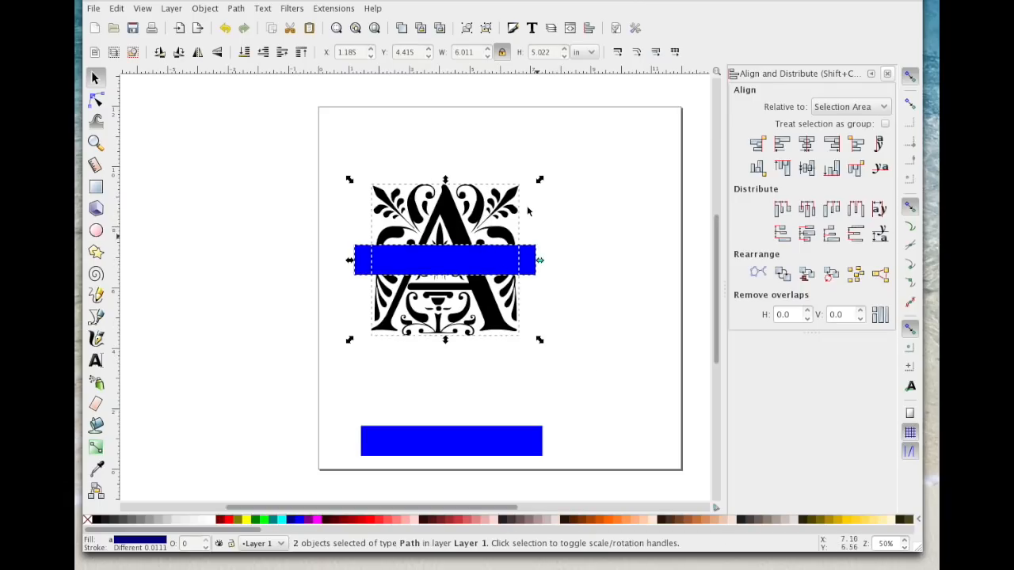
left_click(235, 8)
left_click(252, 87)
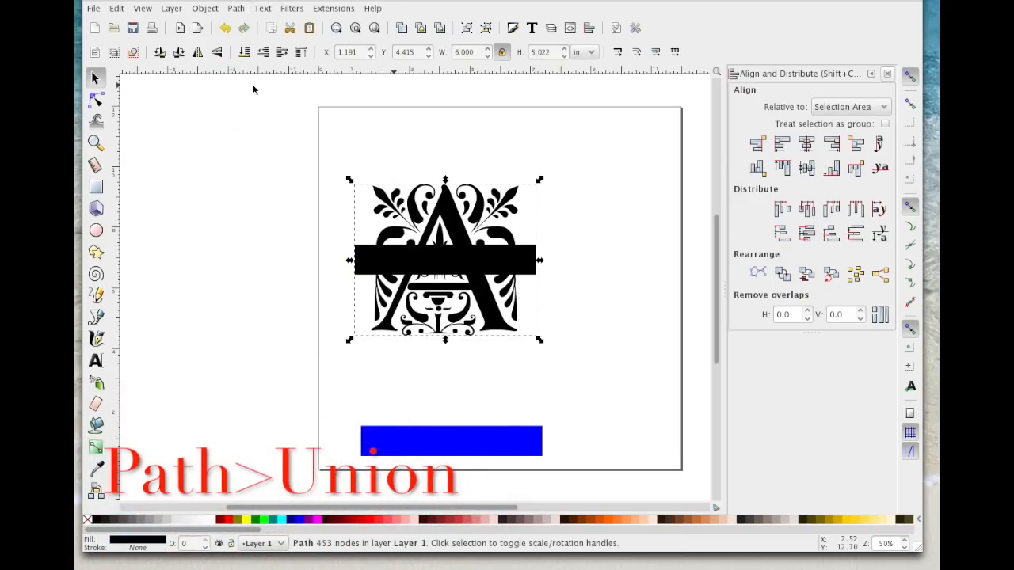
Step: Resize the spare blue rectangle to about 8.12 in wide and 0.12 in high and lay it across the black bar's middle
left_click(469, 436)
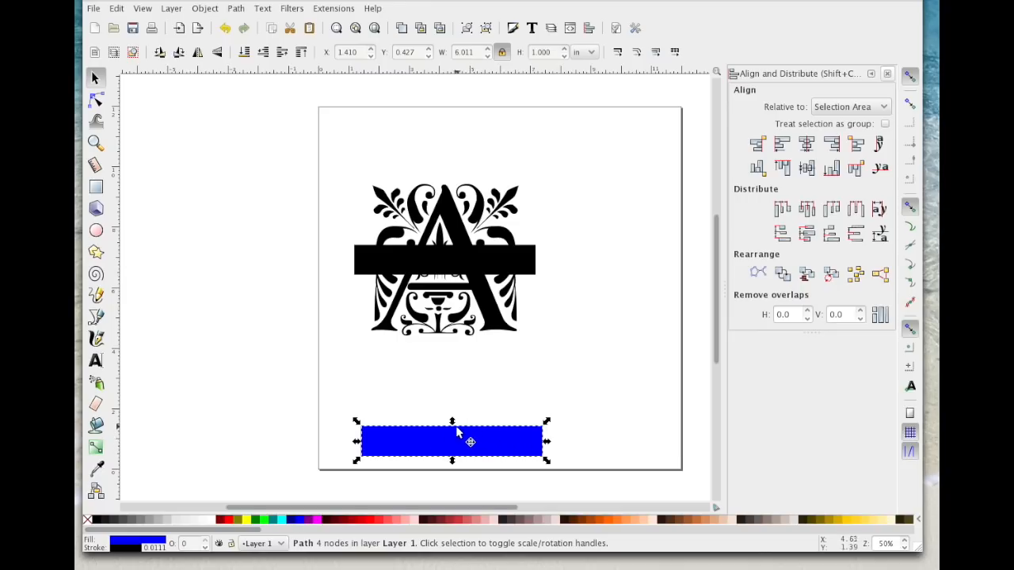
left_click_drag(452, 424, 456, 451)
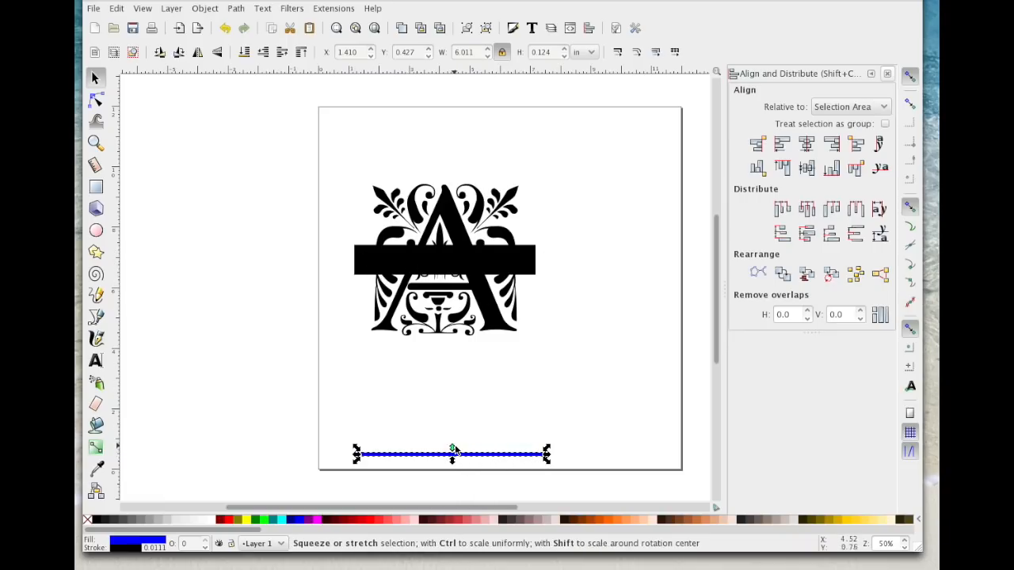
left_click_drag(546, 454, 529, 261)
Step: Raise the thin blue bar to the top of the stacking order
left_click_drag(247, 109, 656, 430)
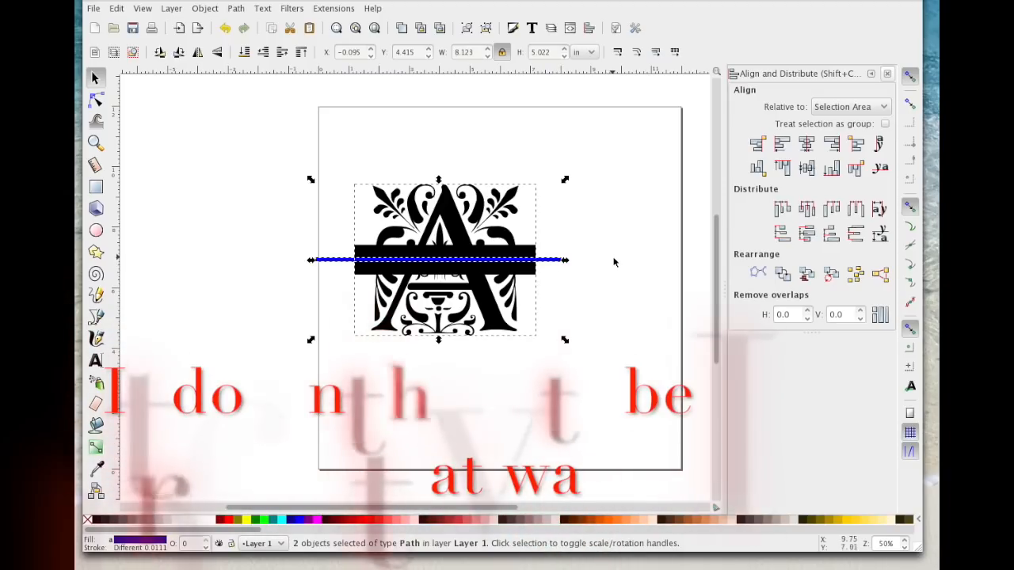
left_click(554, 259)
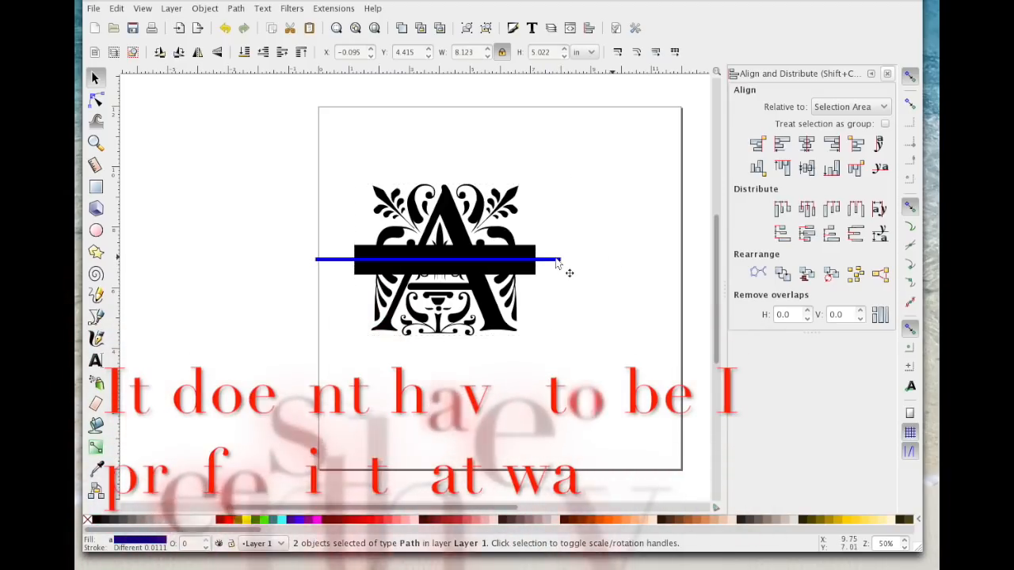
left_click(301, 51)
Step: Center the letter and the thin blue bar on each other along both the vertical and horizontal axes
left_click_drag(264, 125, 642, 398)
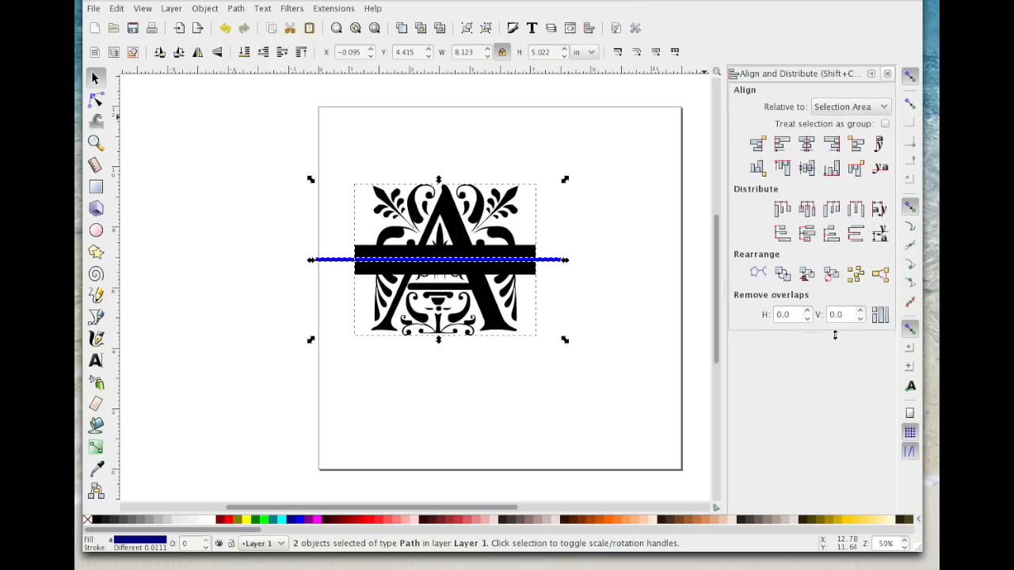
left_click(807, 145)
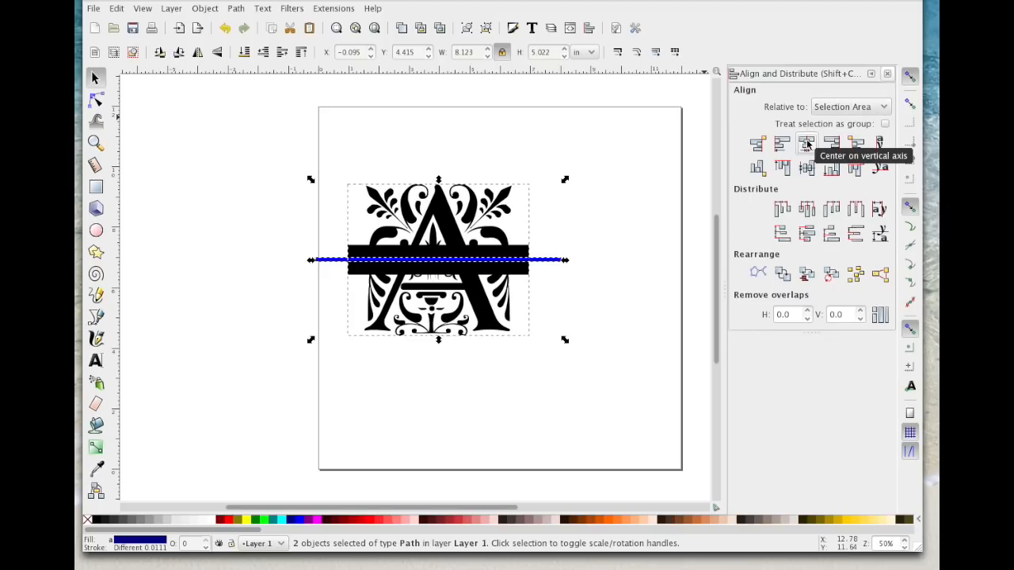
left_click(808, 168)
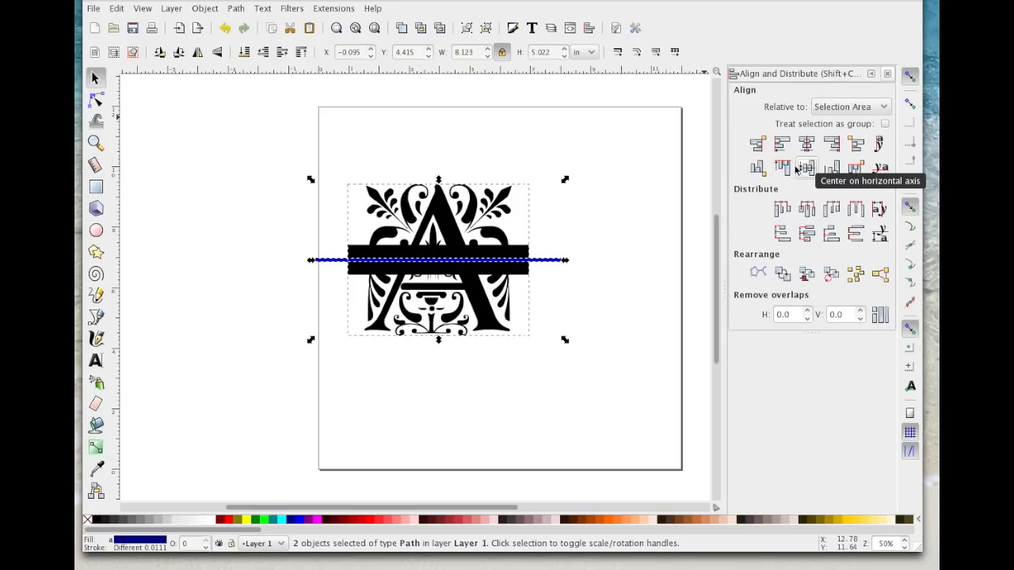
Step: Cut the thin blue bar out of the letter with Difference and shift the result slightly up the page
left_click(236, 9)
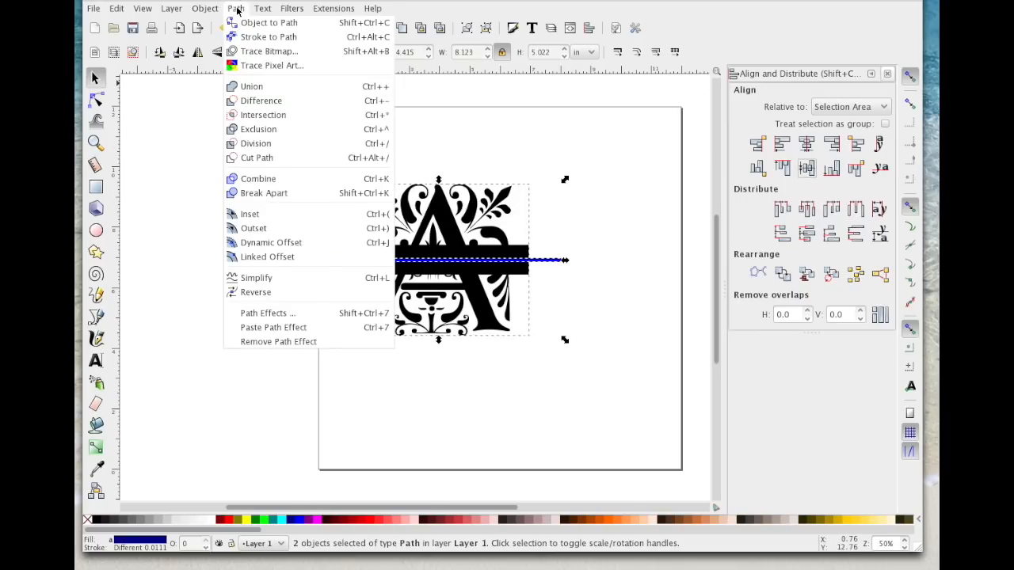
left_click(269, 101)
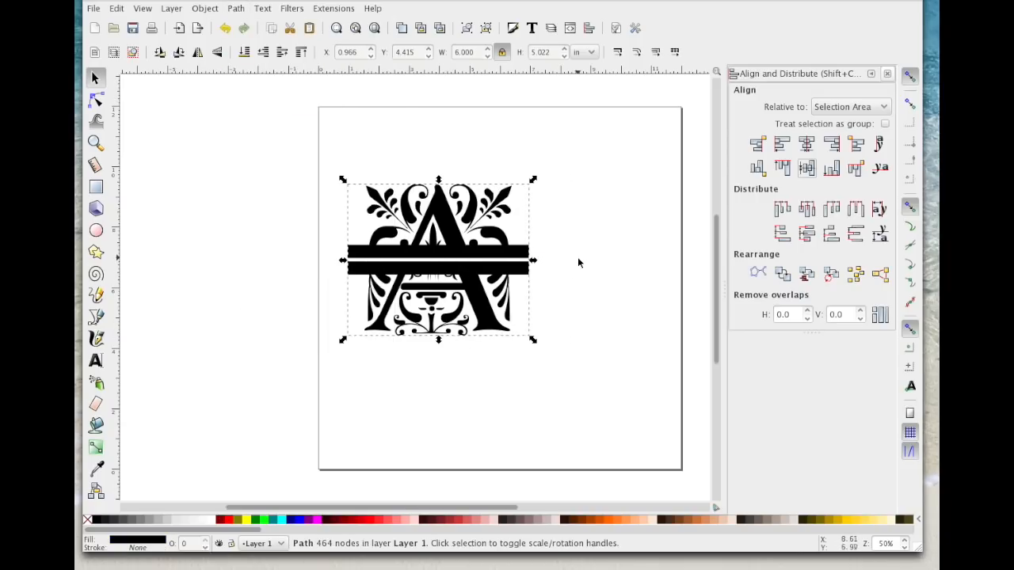
mouse_move(422, 237)
left_mouse_down()
mouse_move(486, 280)
mouse_move(468, 240)
mouse_move(422, 228)
left_mouse_up()
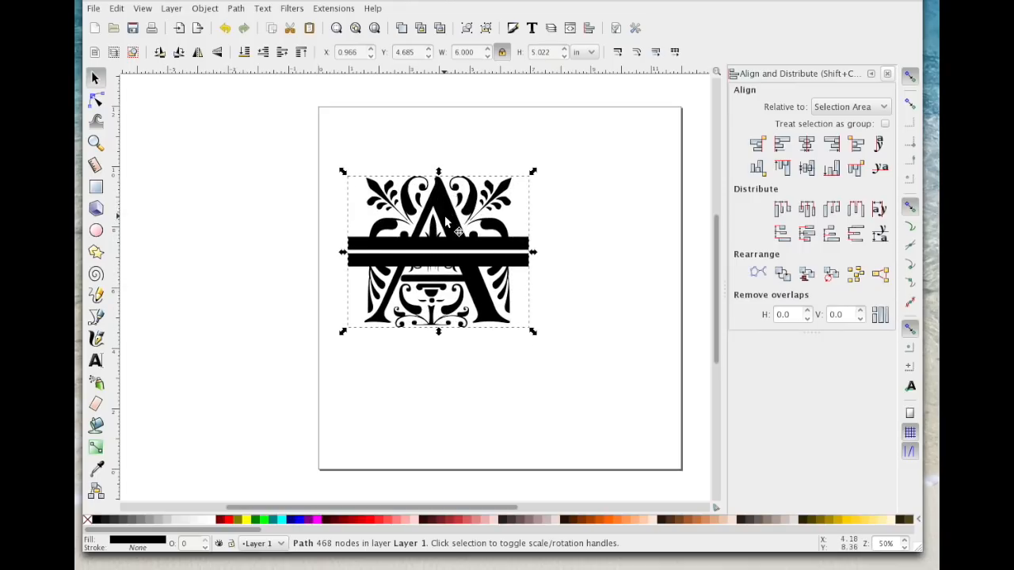
Step: Break the split letter apart into separate paths and clear the selection
left_click(236, 8)
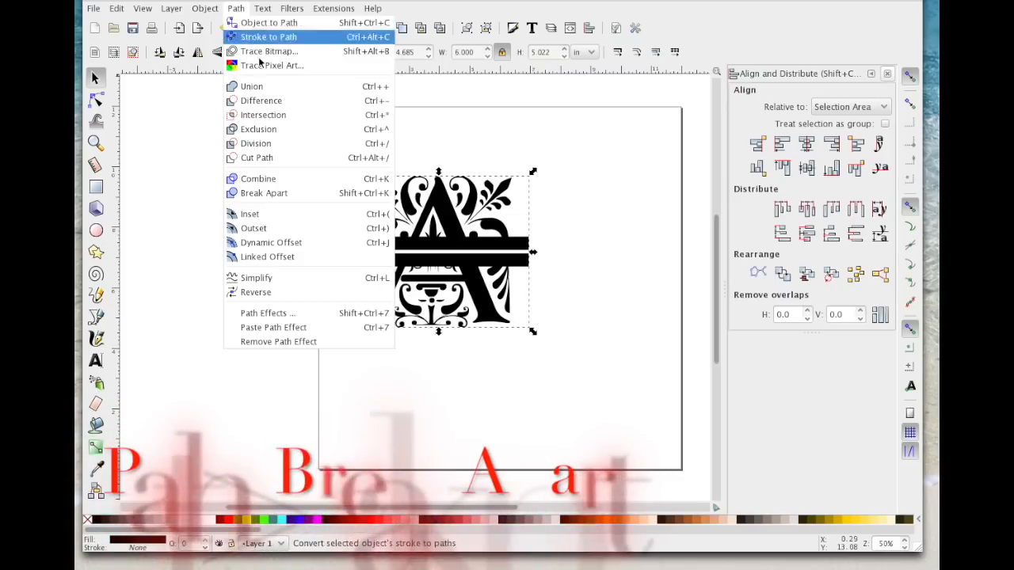
left_click(284, 195)
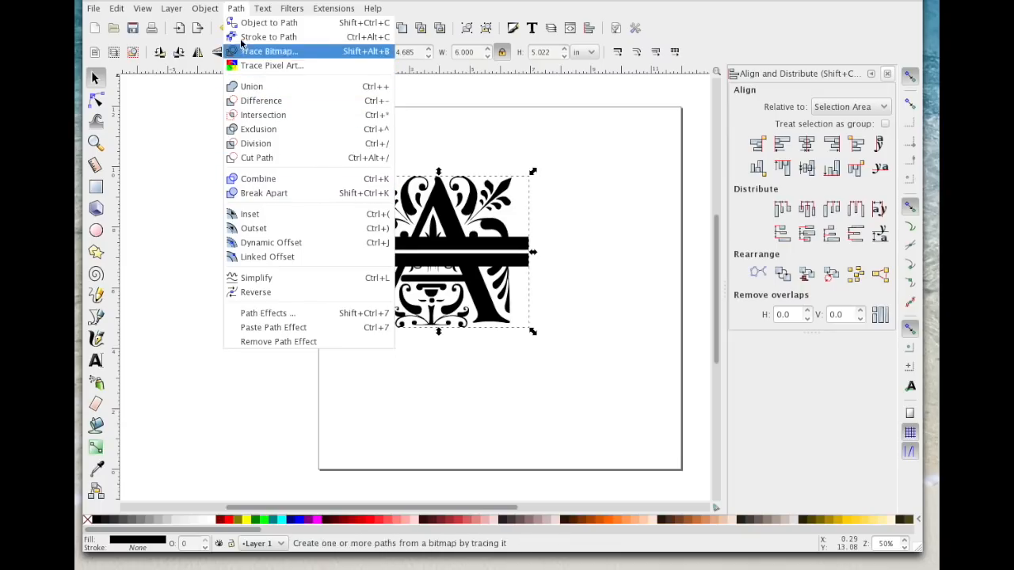
left_click(261, 195)
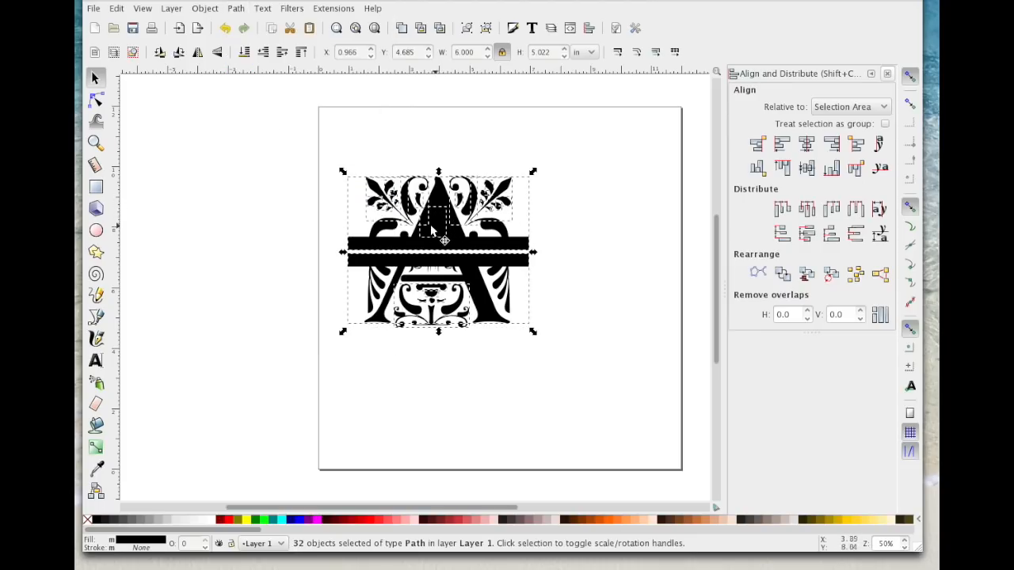
left_click(281, 170)
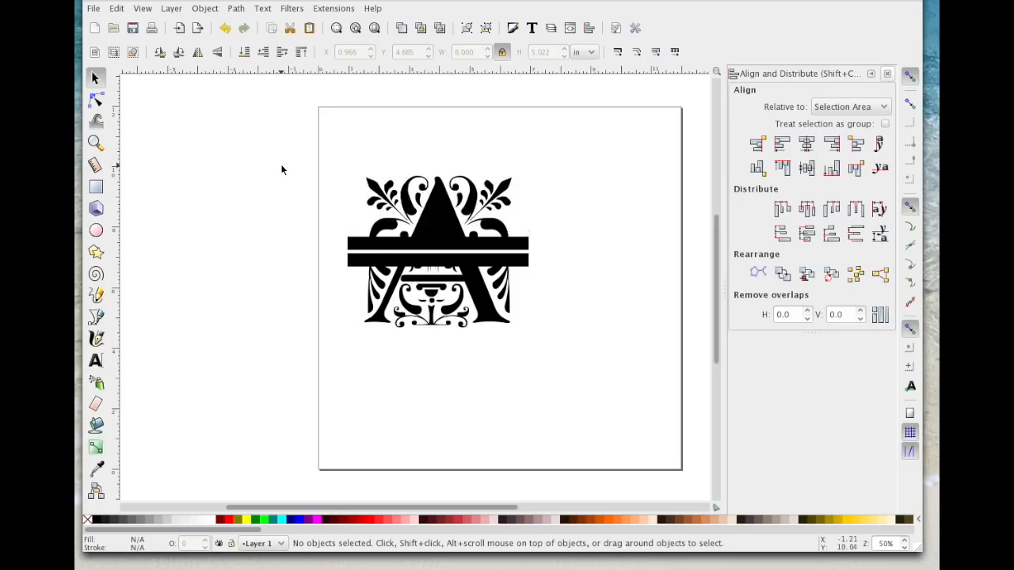
Step: Combine all pieces of the letter's upper half into one path and move it up about 1 in
left_click_drag(319, 142, 558, 258)
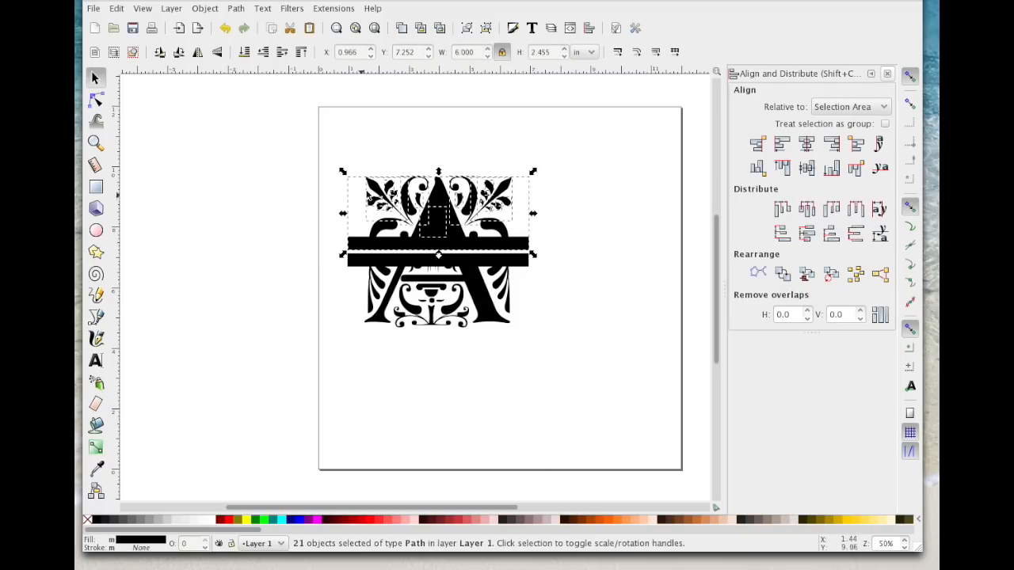
left_click(237, 8)
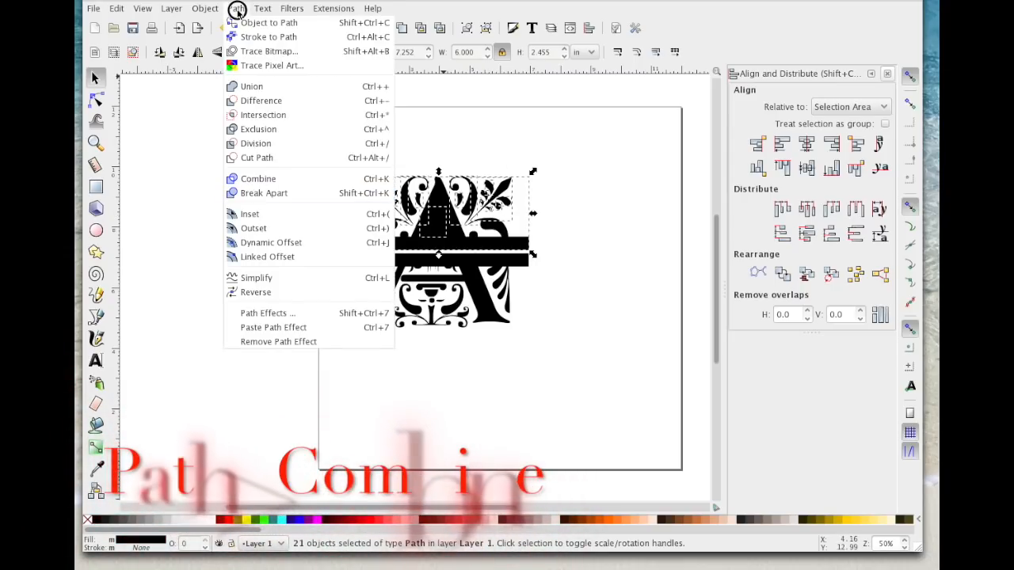
left_click(261, 177)
left_click_drag(453, 214, 452, 190)
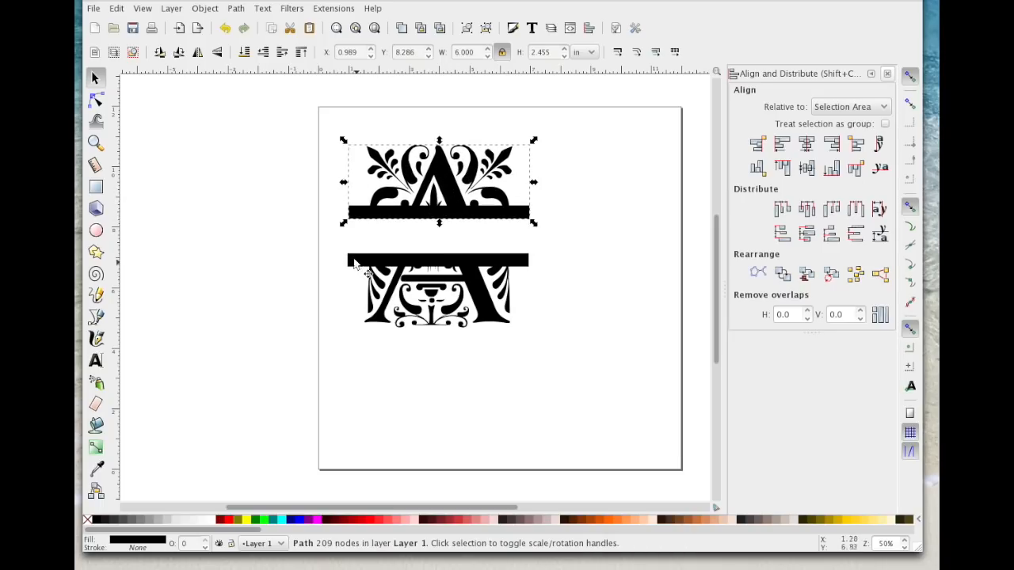
Step: Combine all pieces of the letter's lower half into one path
left_click(333, 252)
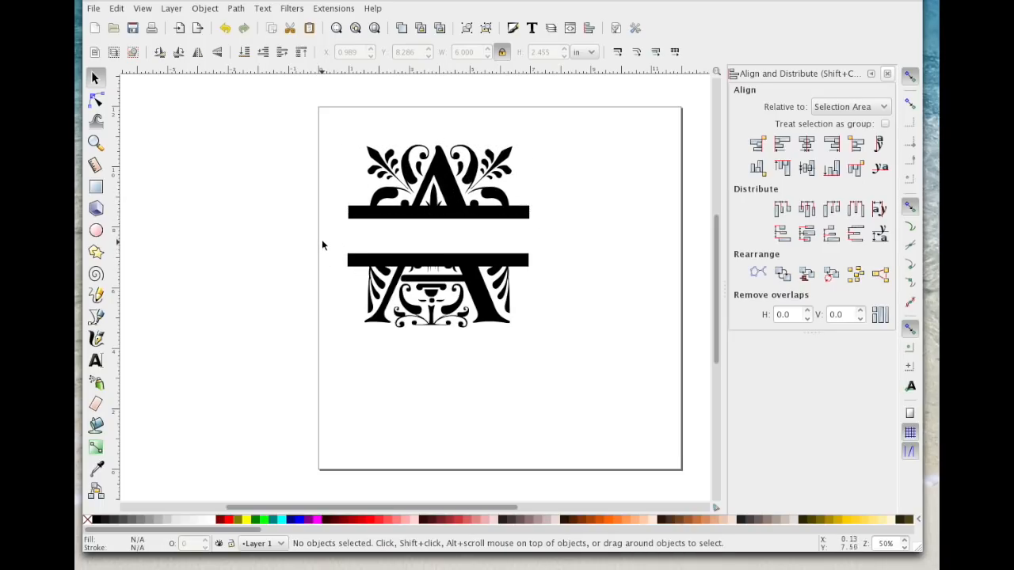
left_click_drag(321, 238, 607, 399)
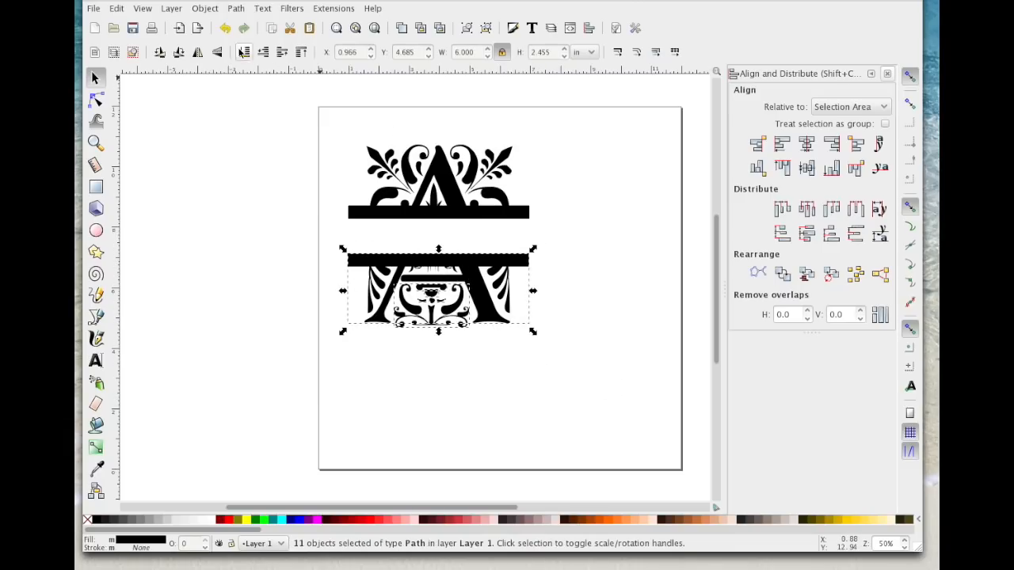
left_click(235, 8)
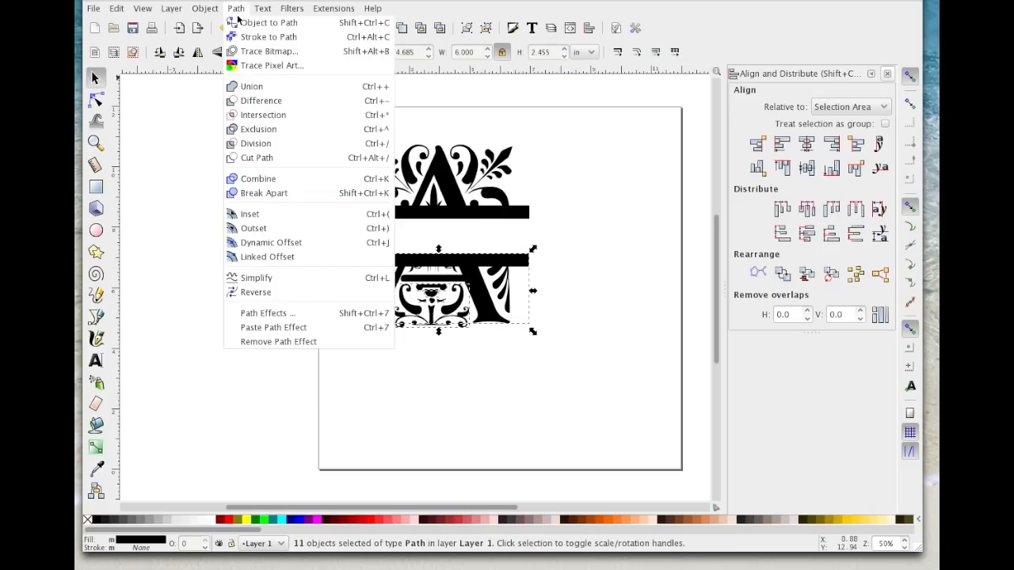
left_click(266, 178)
Step: Move the lower half up beneath the upper half, leaving only a narrow gap between the two bars
left_click_drag(483, 244, 482, 234)
left_click(534, 251)
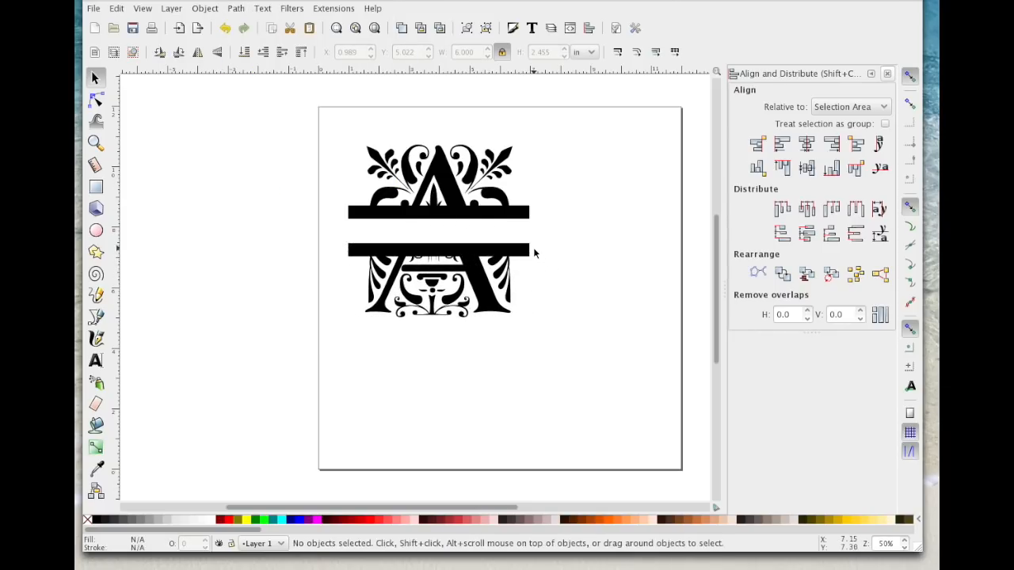
left_click_drag(454, 255, 454, 237)
Step: Group the two letter halves and move the group off the page, beside its upper left corner
left_click_drag(308, 121, 568, 361)
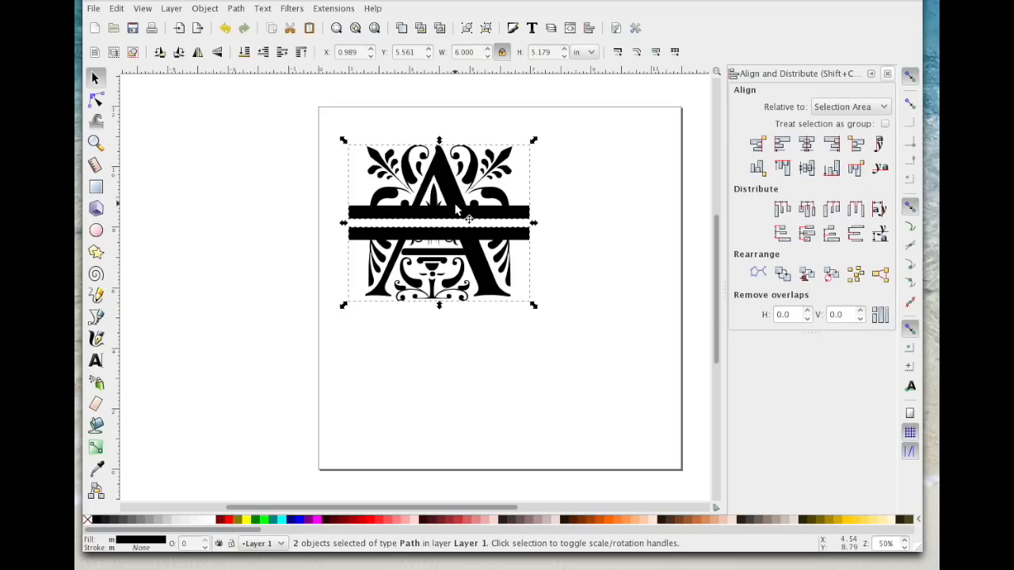
right_click(454, 201)
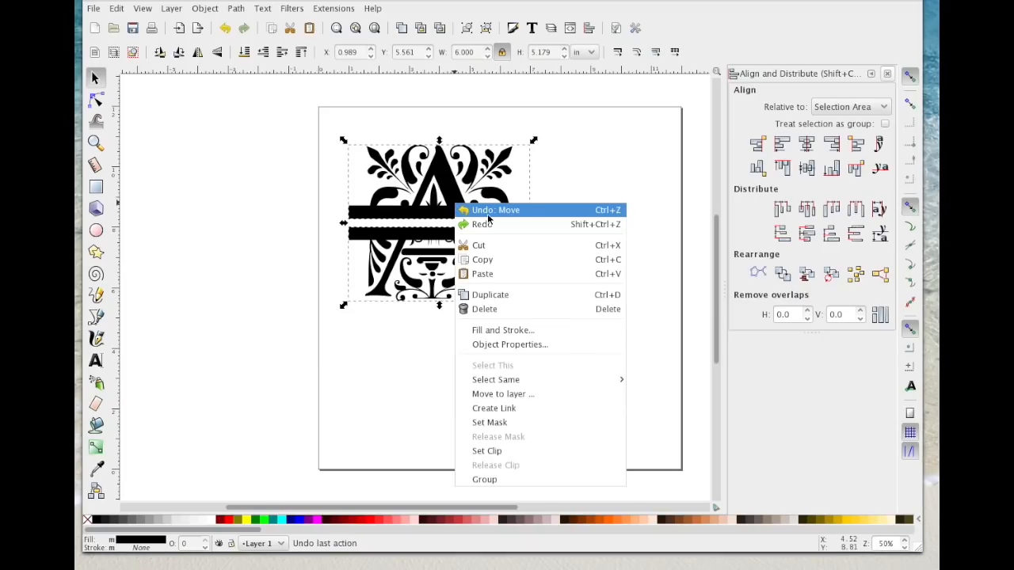
left_click(514, 479)
left_click_drag(502, 213, 282, 171)
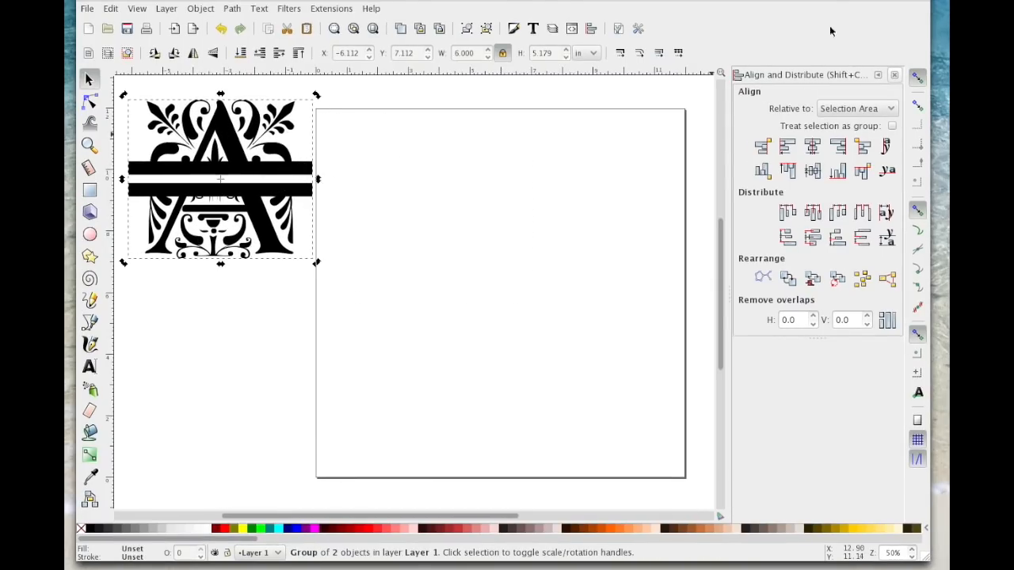
left_click(426, 256)
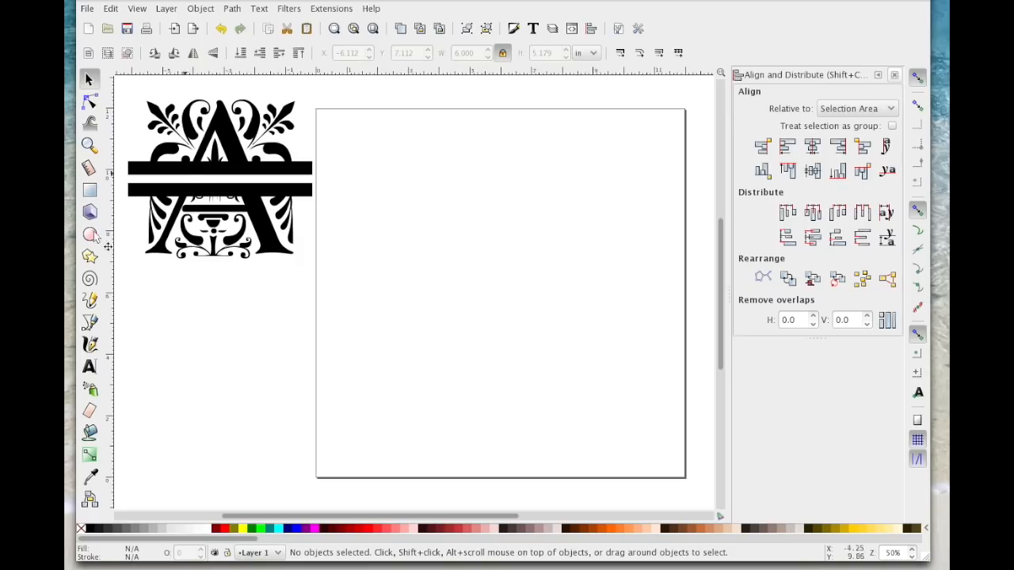
Step: Add a text object with the letter A on the empty page
left_click(89, 367)
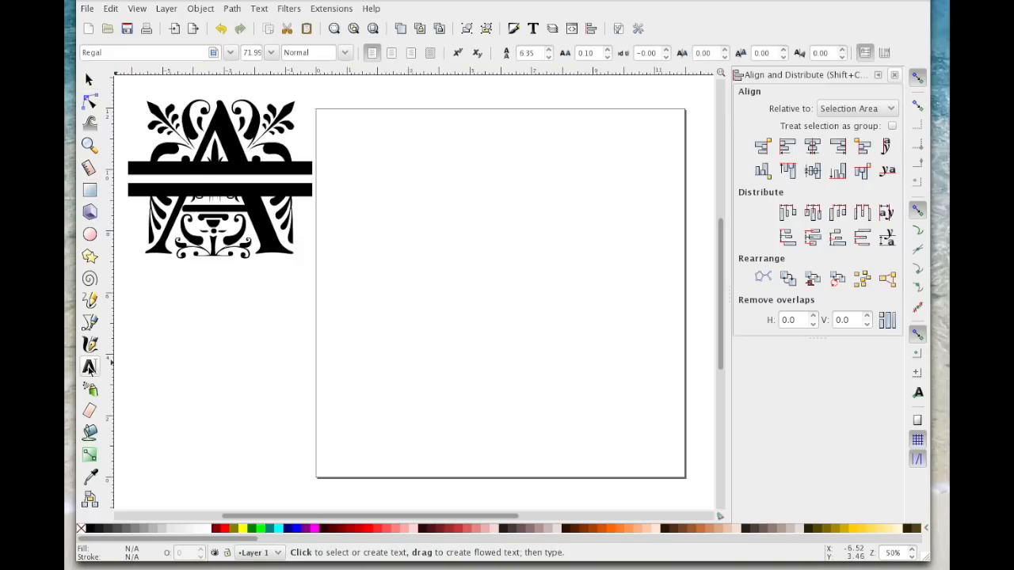
left_click(418, 253)
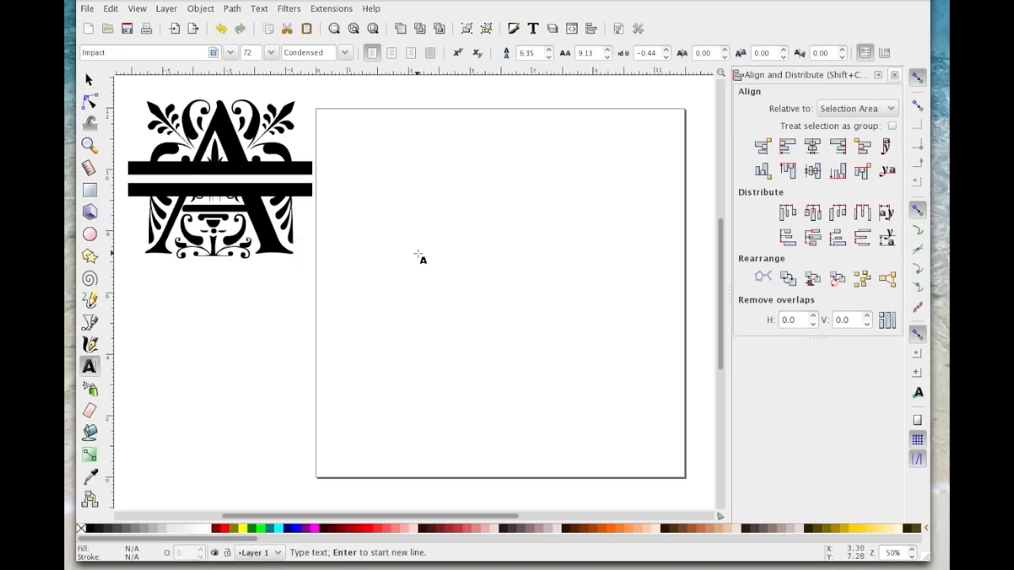
type("A")
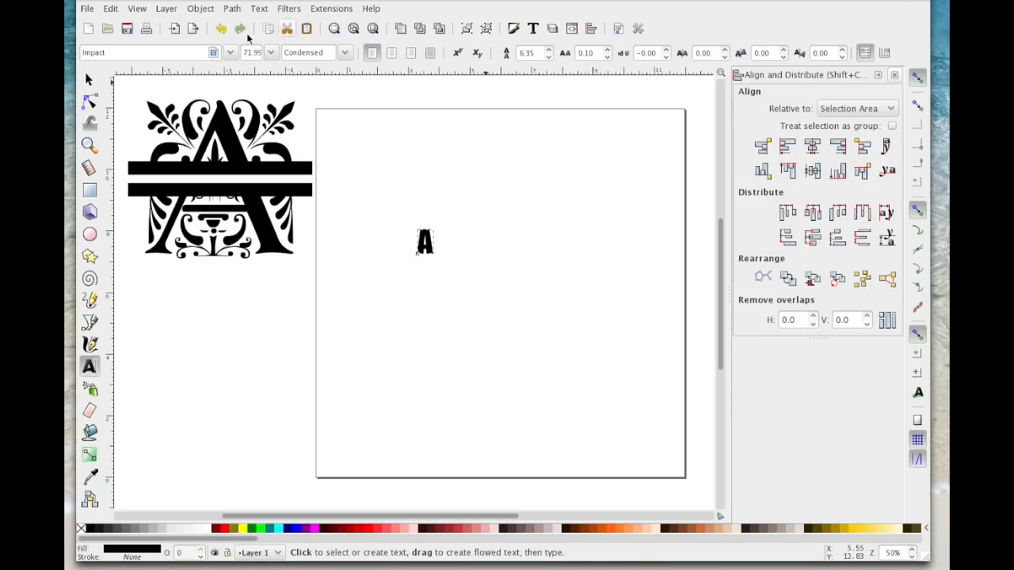
Step: Set the new letter A in the Beauty Initials font
left_click(126, 53)
left_click_drag(109, 52, 58, 50)
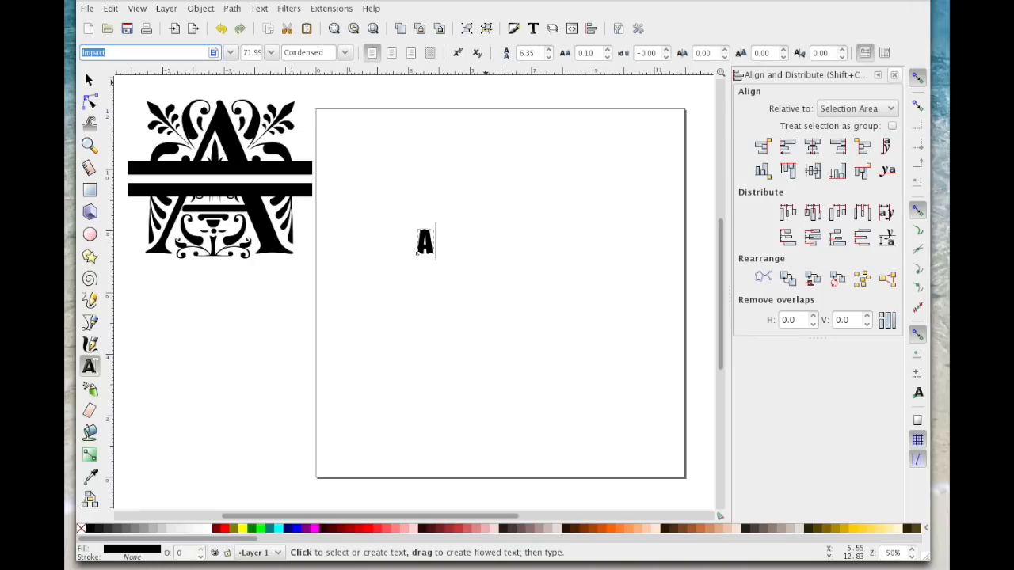
type("beauty")
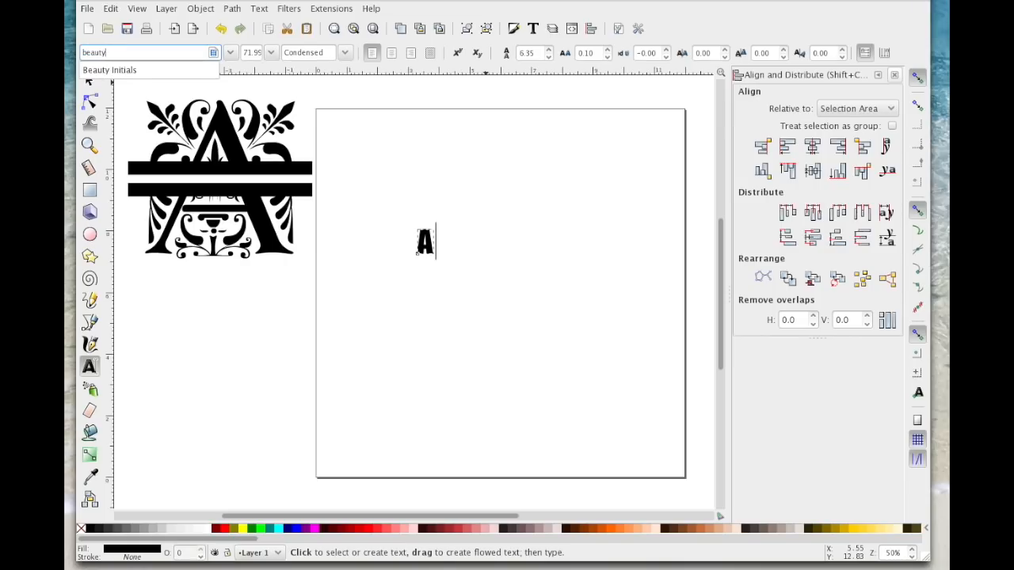
left_click(133, 70)
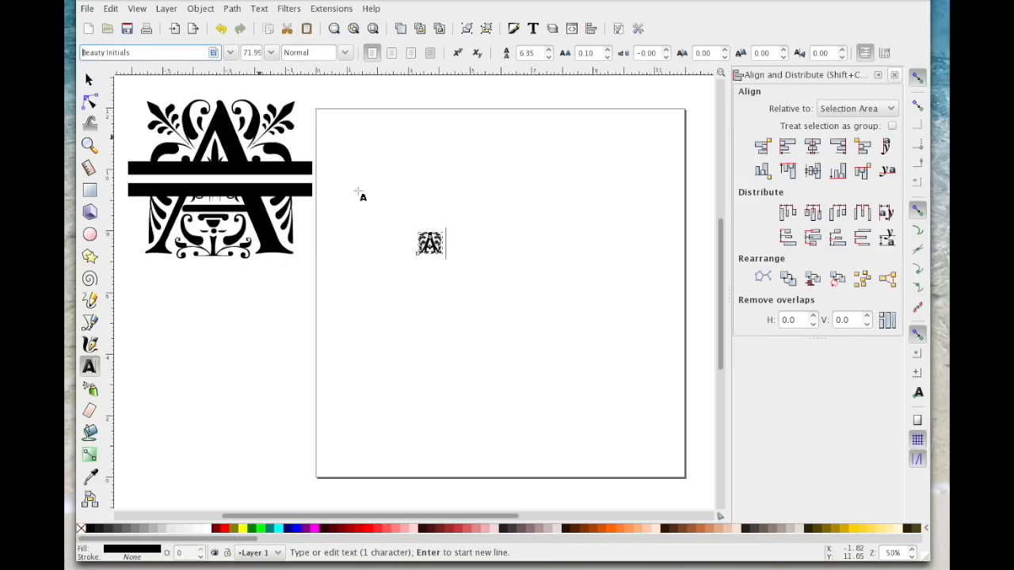
key("Escape")
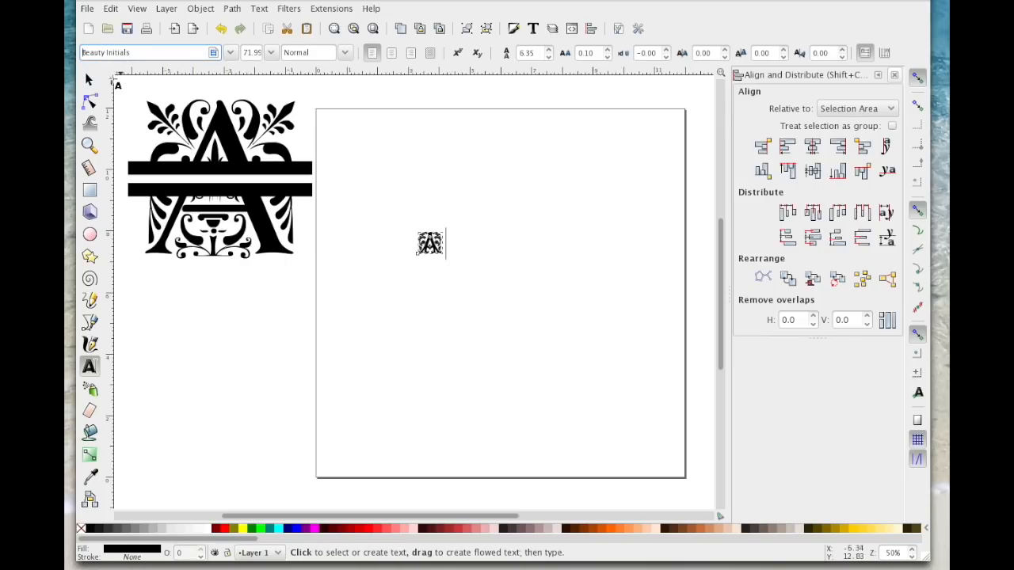
Step: Enlarge the new letter A to about 5.52 by 4.98 in and place it in the upper part of the page
left_click(87, 80)
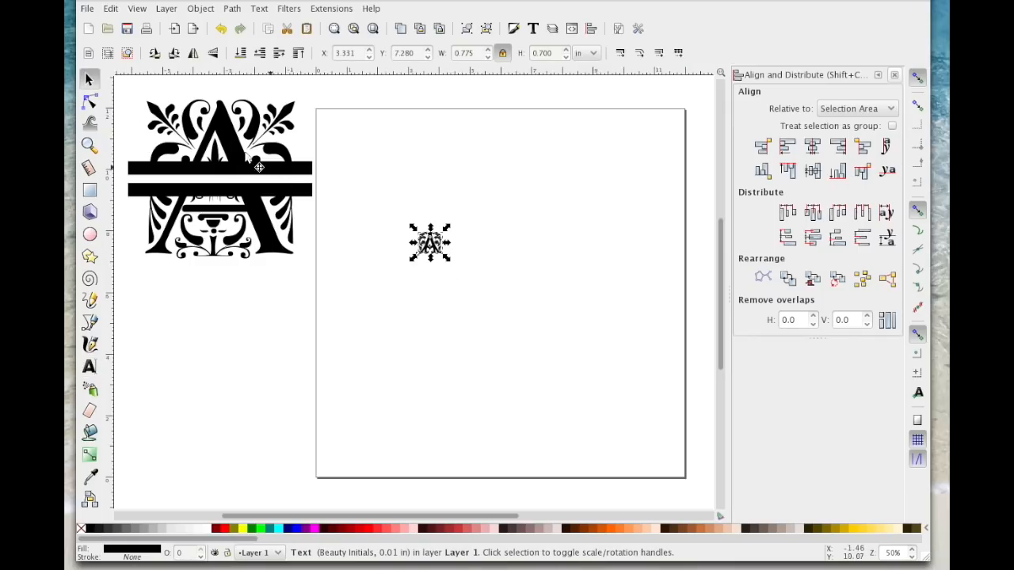
left_click_drag(446, 259, 593, 425)
left_click_drag(543, 317, 535, 225)
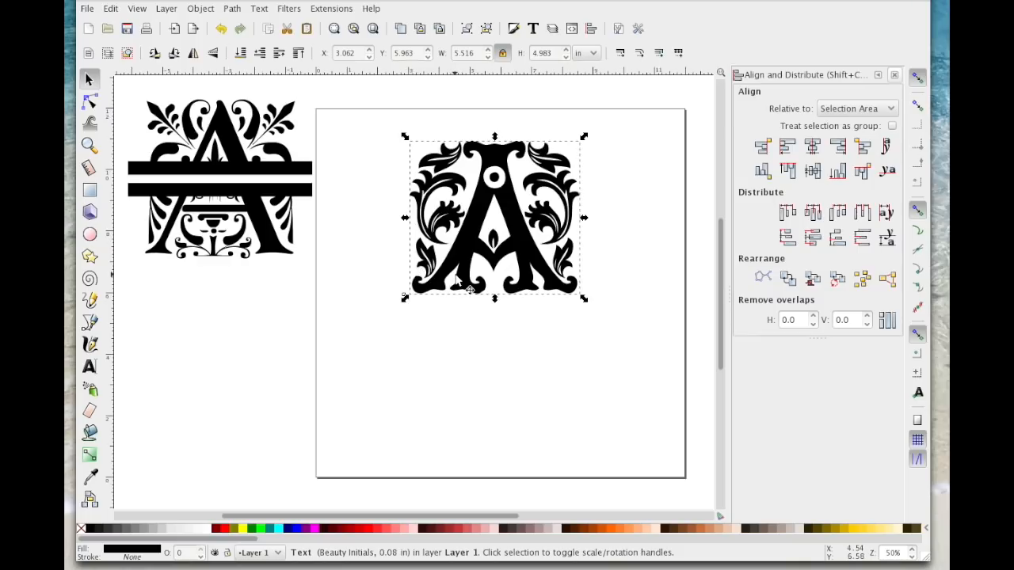
Step: Convert the Beauty Initials letter from text to a path and ungroup it
left_click(232, 9)
left_click(250, 23)
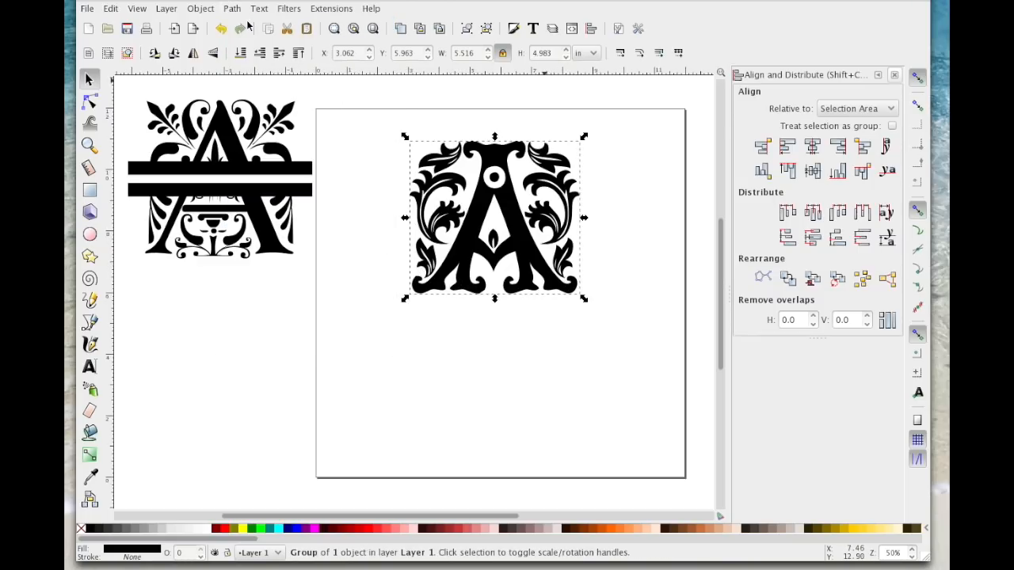
left_click(201, 10)
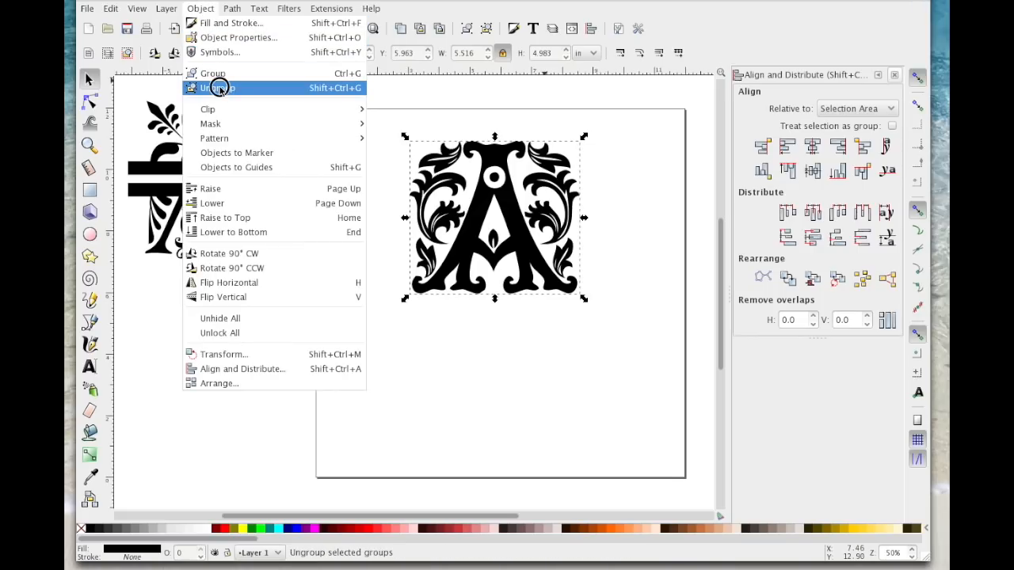
left_click(219, 88)
Step: Apply Union to the ungrouped Beauty Initials letter
left_click(232, 9)
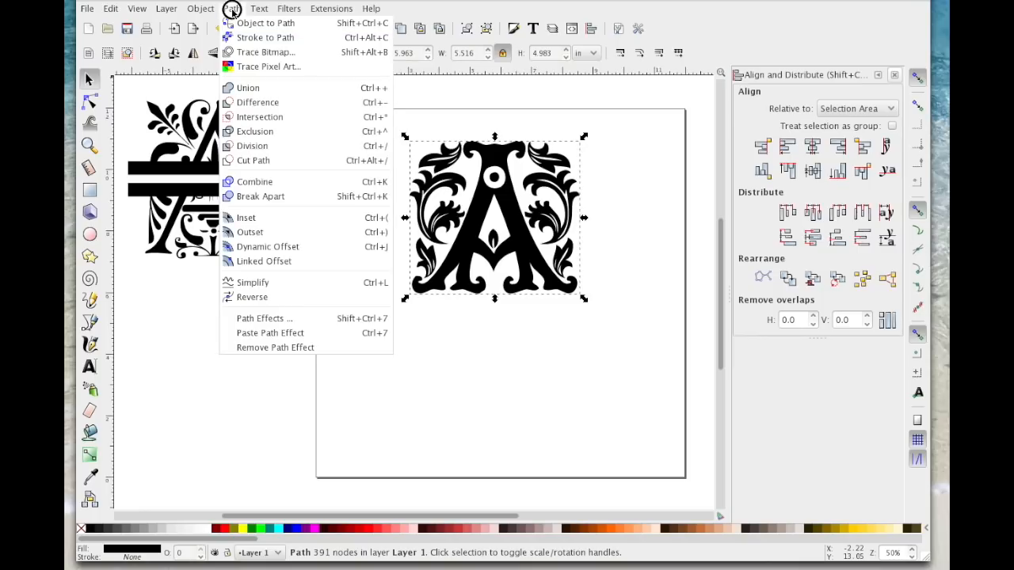
left_click(260, 88)
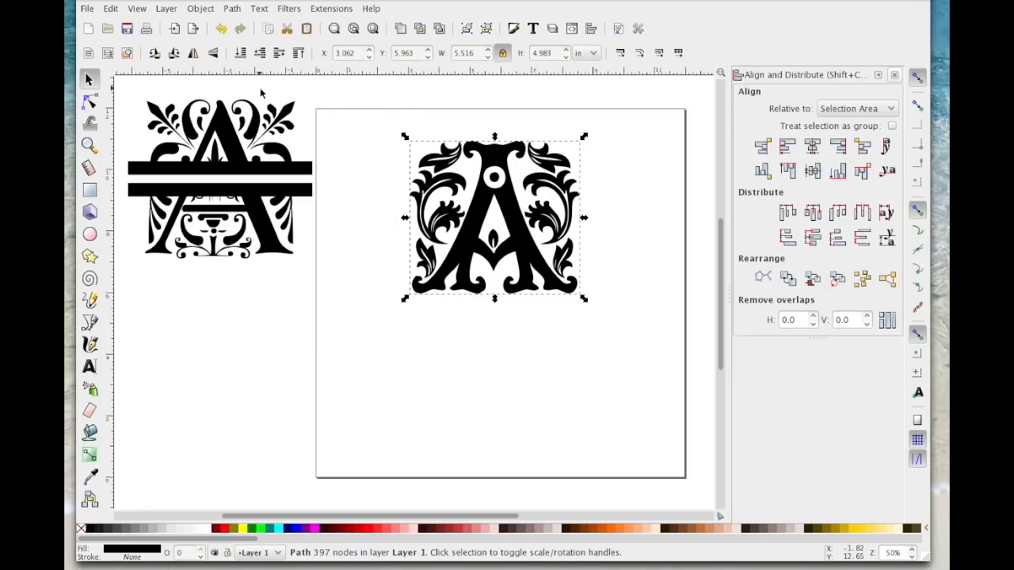
Step: Draw a rectangle about 6.9 in wide across the middle of the Beauty Initials letter and set its height to 1.0 in with proportions locked
left_click(89, 190)
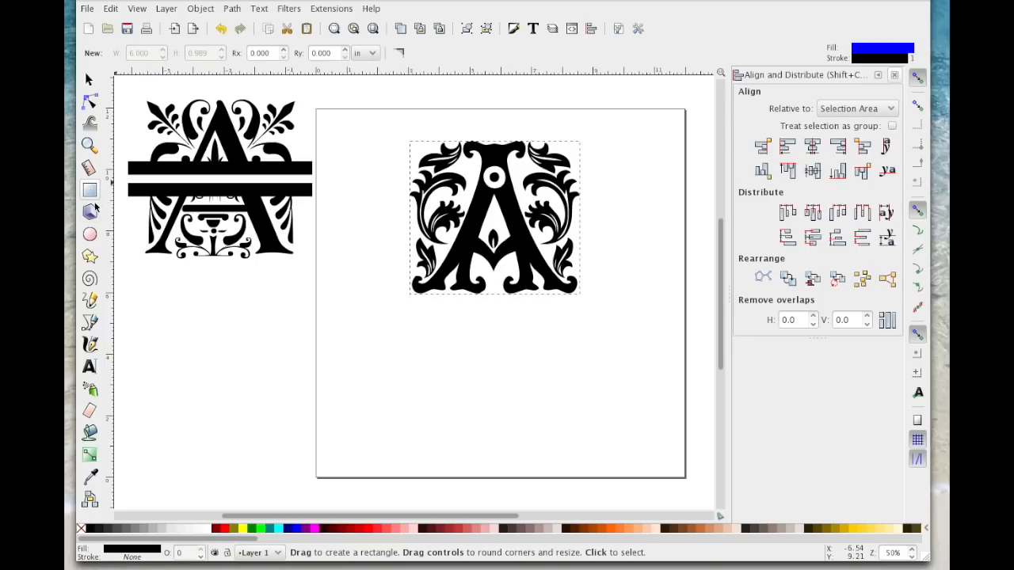
left_click_drag(394, 205, 606, 239)
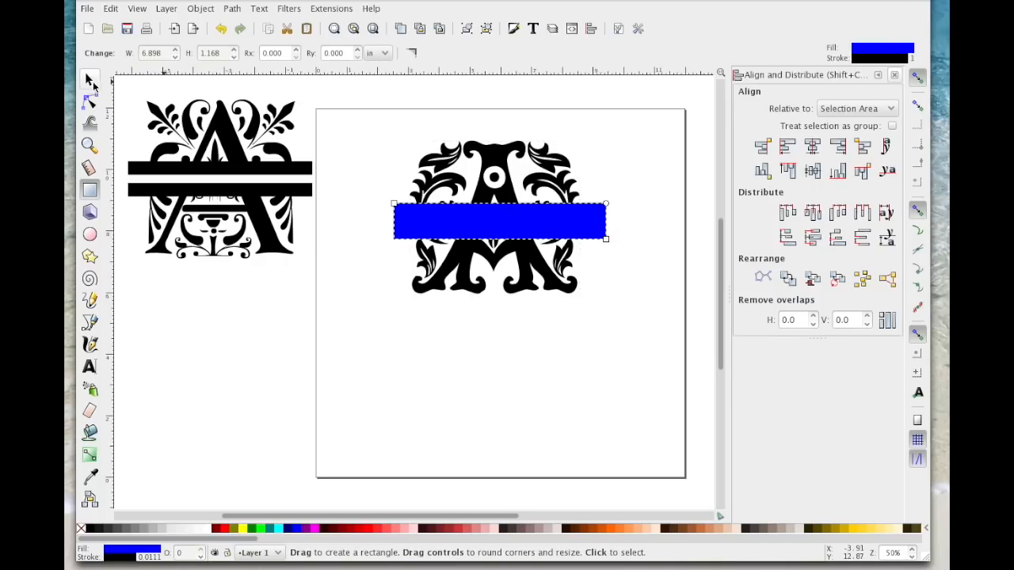
left_click(90, 79)
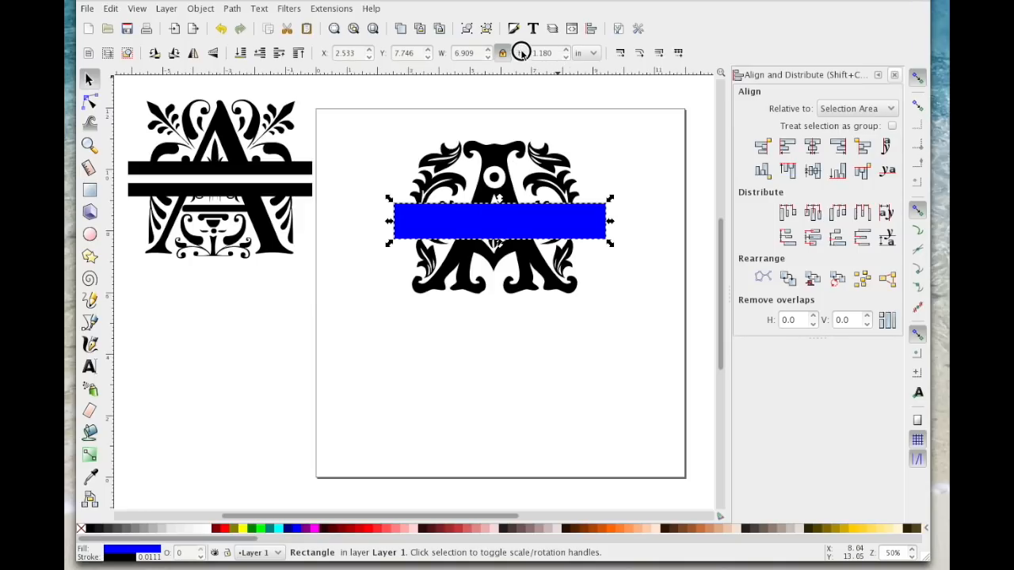
left_click_drag(556, 52, 516, 53)
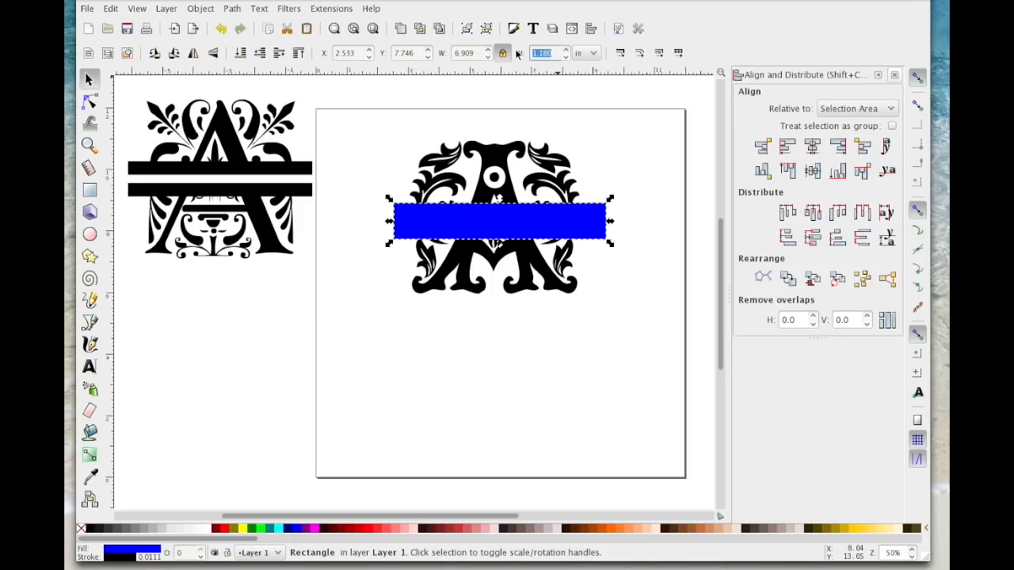
type("1.0")
key("Return")
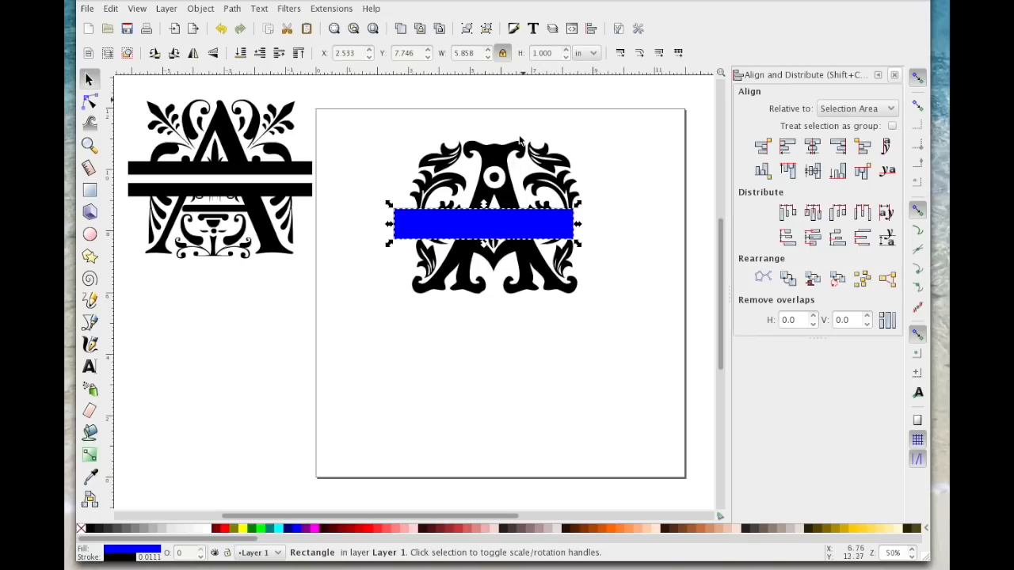
Step: Centre the blue rectangle and the Beauty Initials letter on each other horizontally and vertically
left_click_drag(356, 120, 647, 348)
left_click(813, 147)
left_click(812, 170)
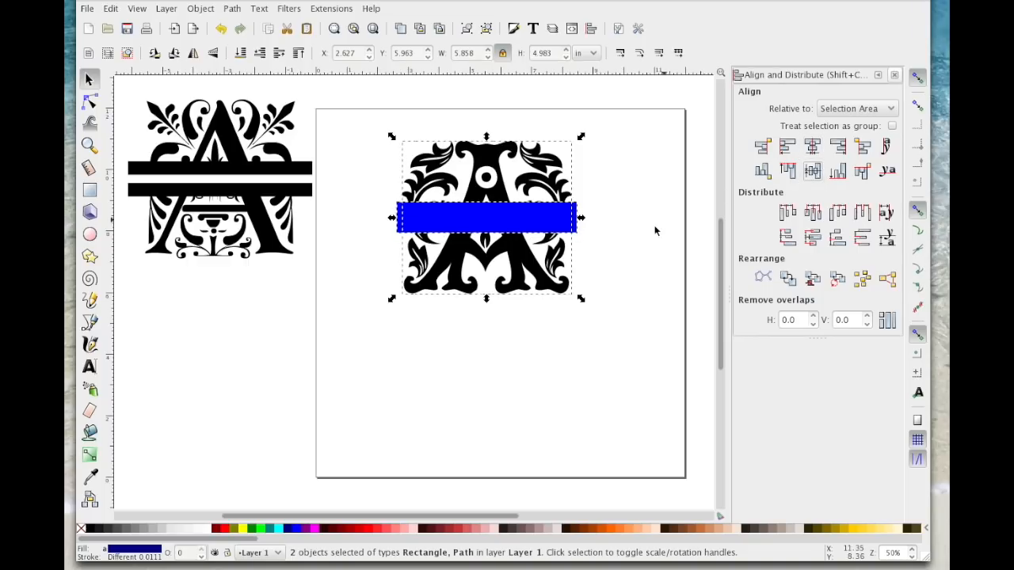
Step: Stretch only the rectangle's width to about 6.49 in and centre it horizontally with the letter again
left_click(590, 224)
left_click(567, 215)
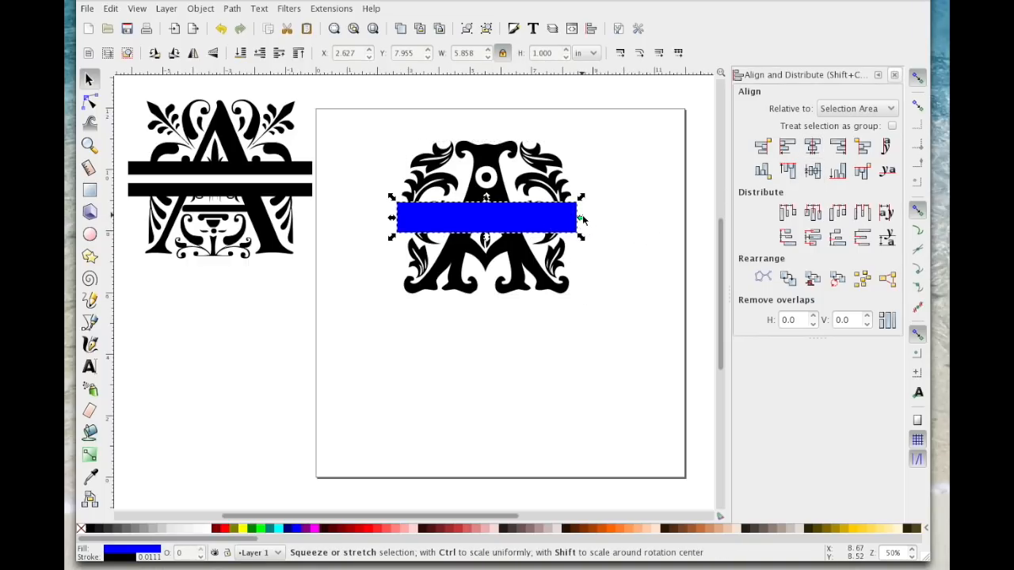
left_click_drag(582, 218, 602, 217)
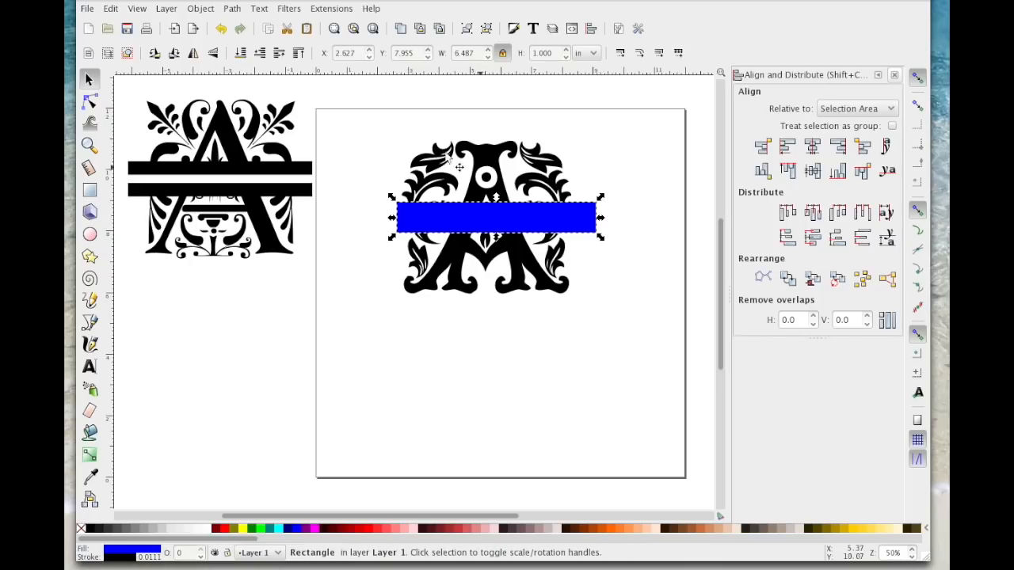
left_click_drag(357, 125, 649, 357)
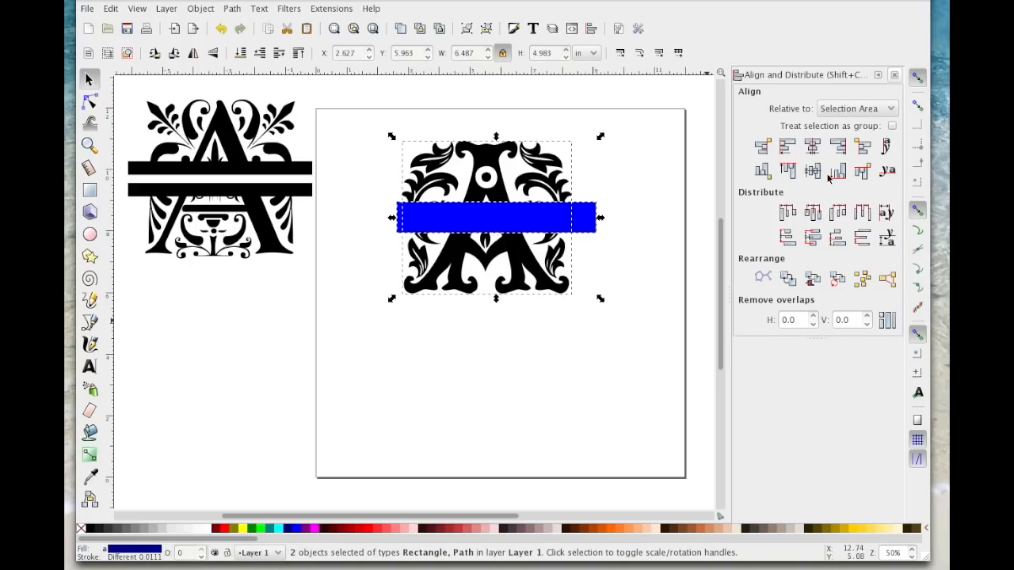
left_click(814, 146)
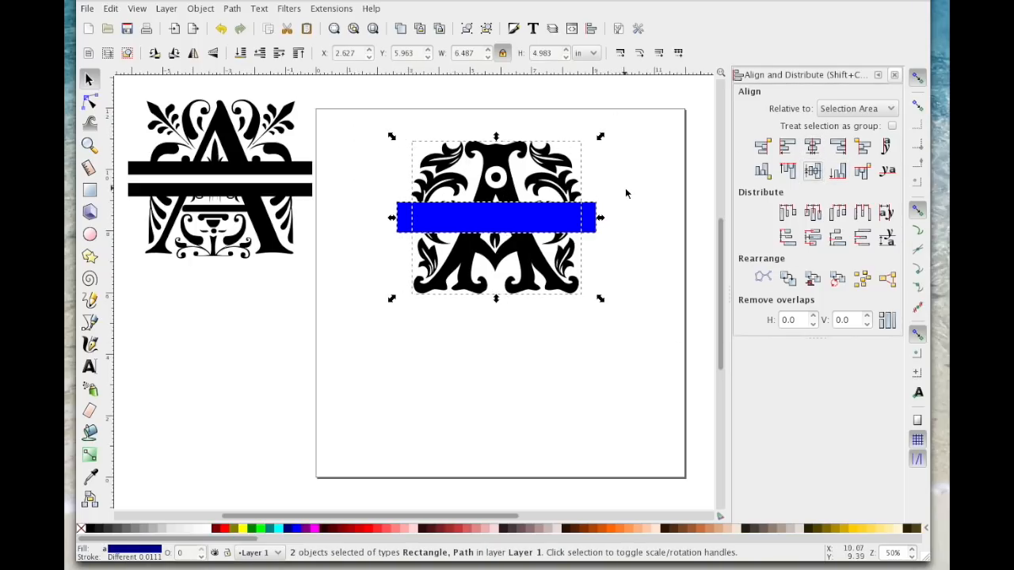
key("Escape")
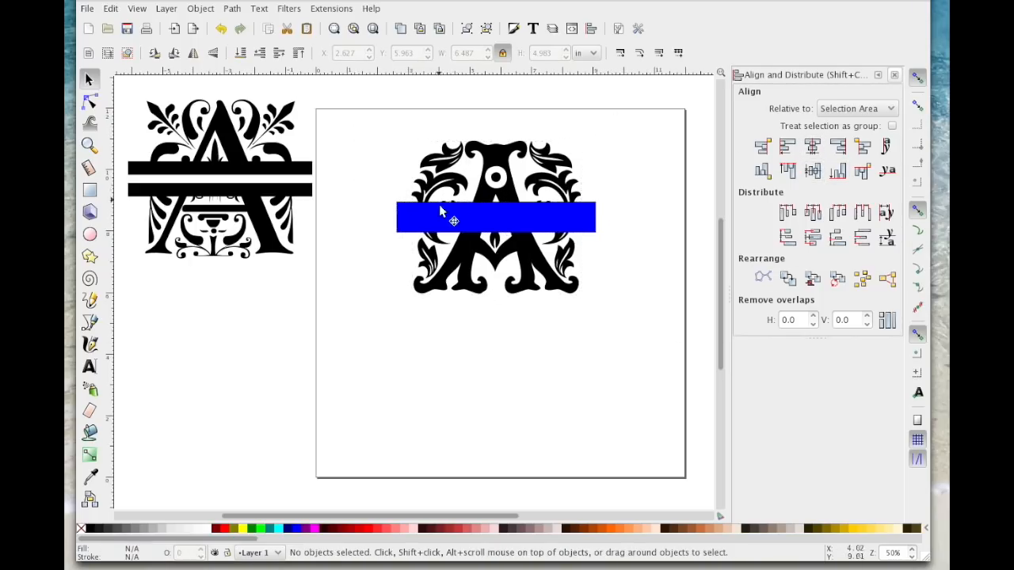
Step: Convert the blue rectangle to a path, duplicate it, and move the duplicate to the bottom of the page
left_click(504, 214)
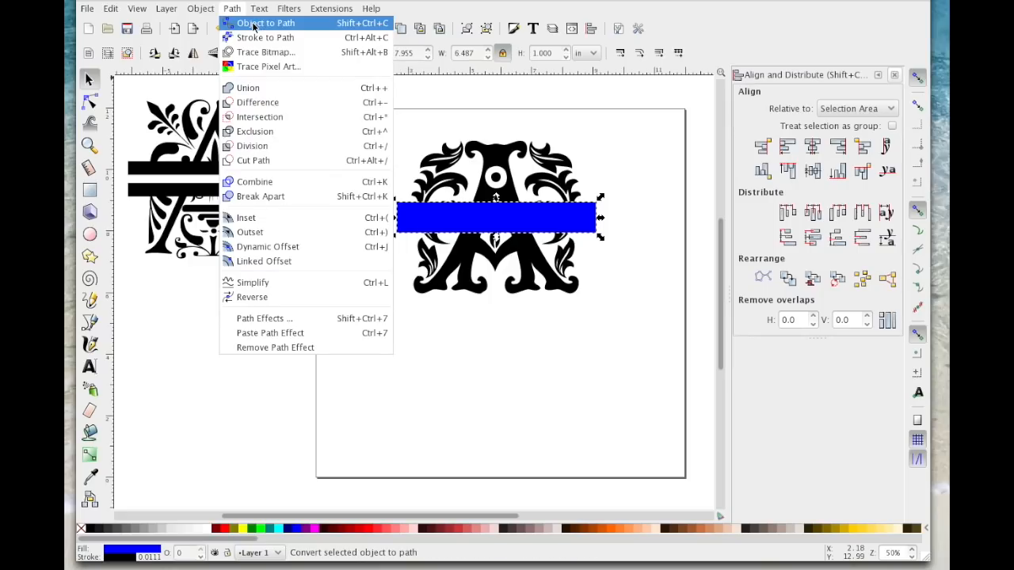
left_click(252, 23)
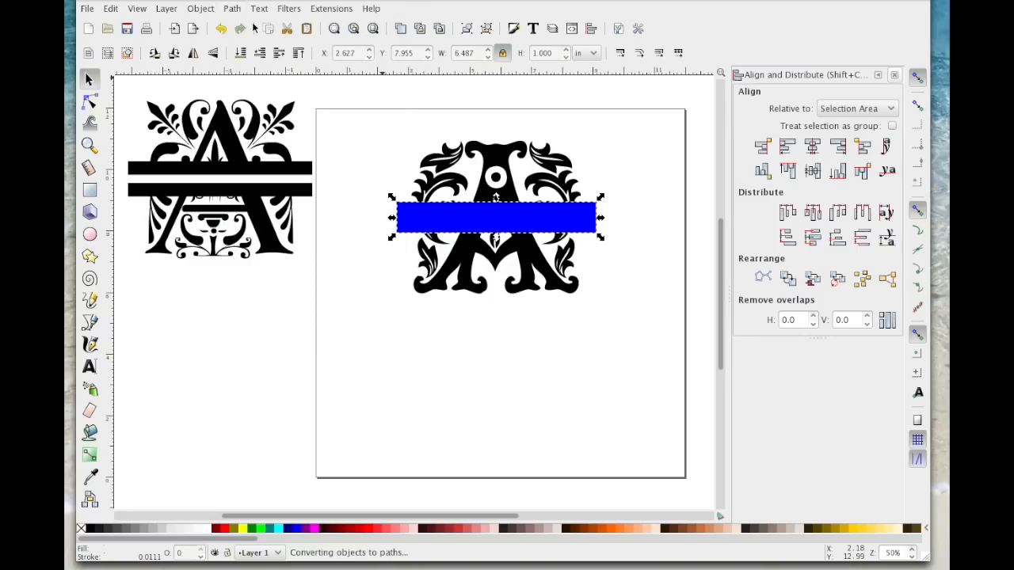
right_click(494, 212)
left_click(555, 304)
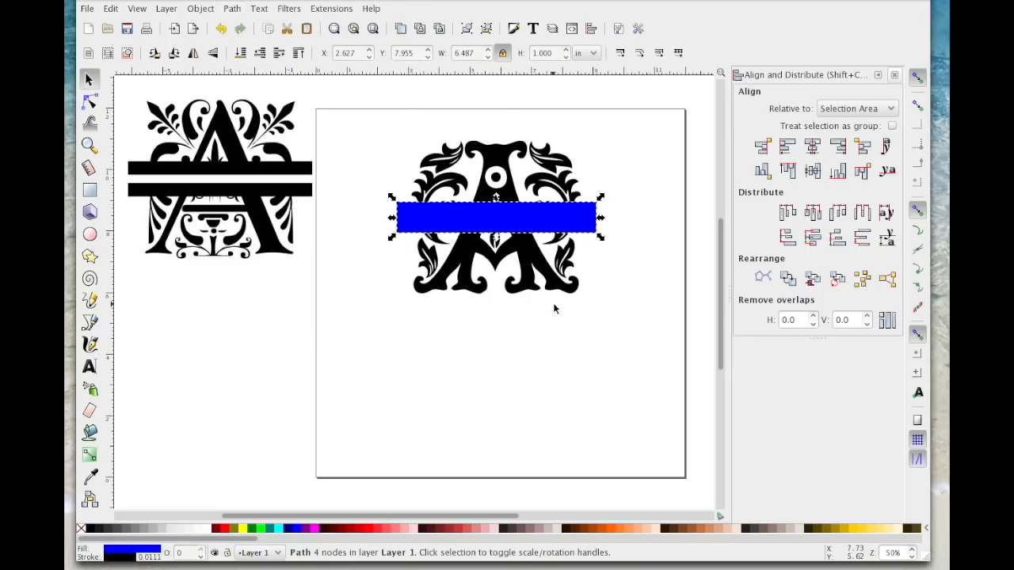
left_click(509, 220)
left_click_drag(509, 220, 515, 442)
left_click(565, 346)
Step: Merge the Beauty Initials letter and the rectangle across it with Union
left_click_drag(345, 112, 654, 343)
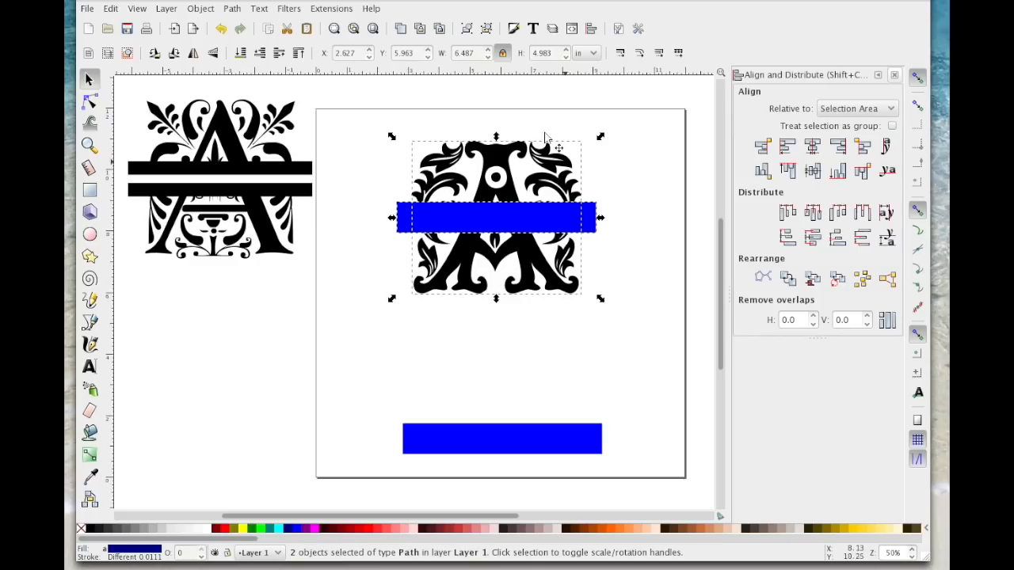
left_click(234, 8)
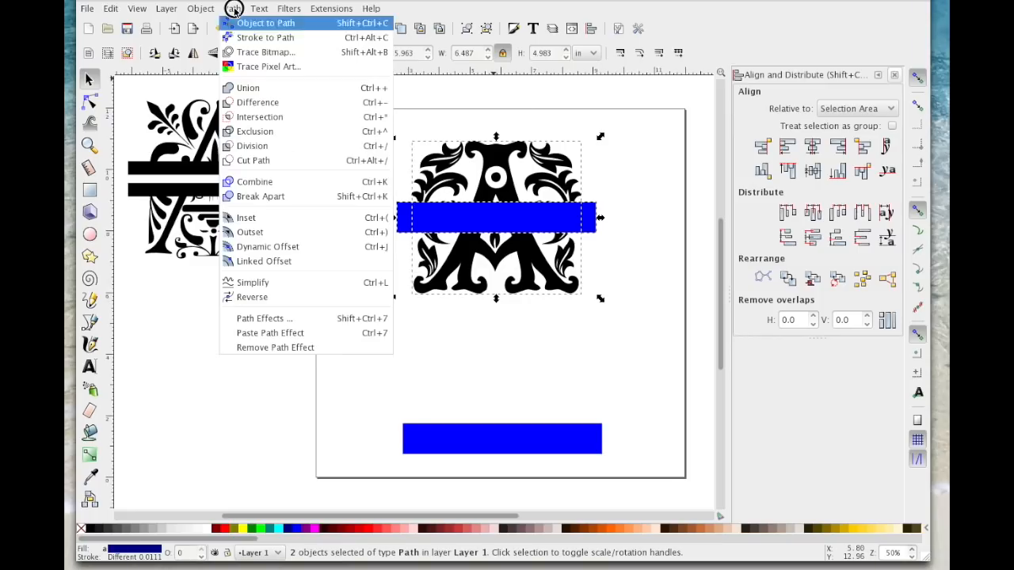
left_click(247, 87)
Step: Reshape the duplicate rectangle into a thin strip about 8.98 in wide and lay it across the letter's middle band
left_click_drag(521, 437, 501, 356)
left_click_drag(587, 359, 662, 358)
left_click_drag(520, 340, 534, 220)
Step: Centre the thin strip and the letter on each other in both directions and cut the strip out with Difference
left_click_drag(322, 107, 714, 398)
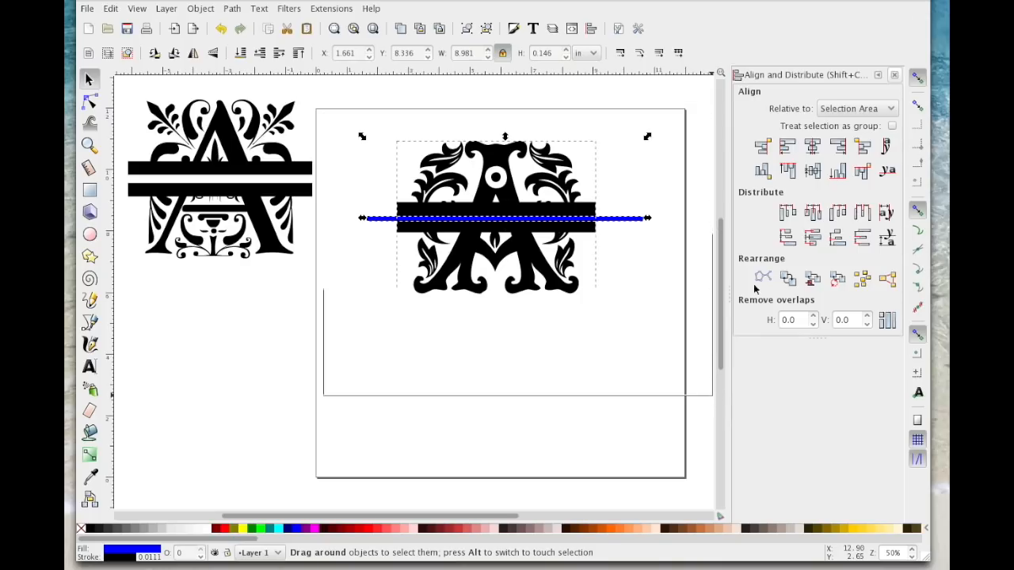
left_click(811, 146)
left_click(813, 171)
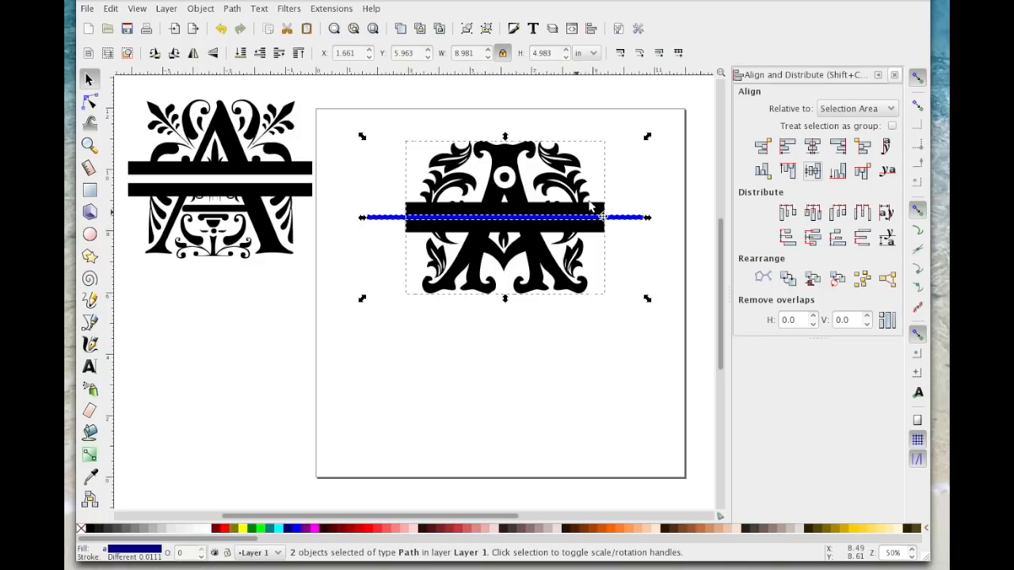
left_click(230, 9)
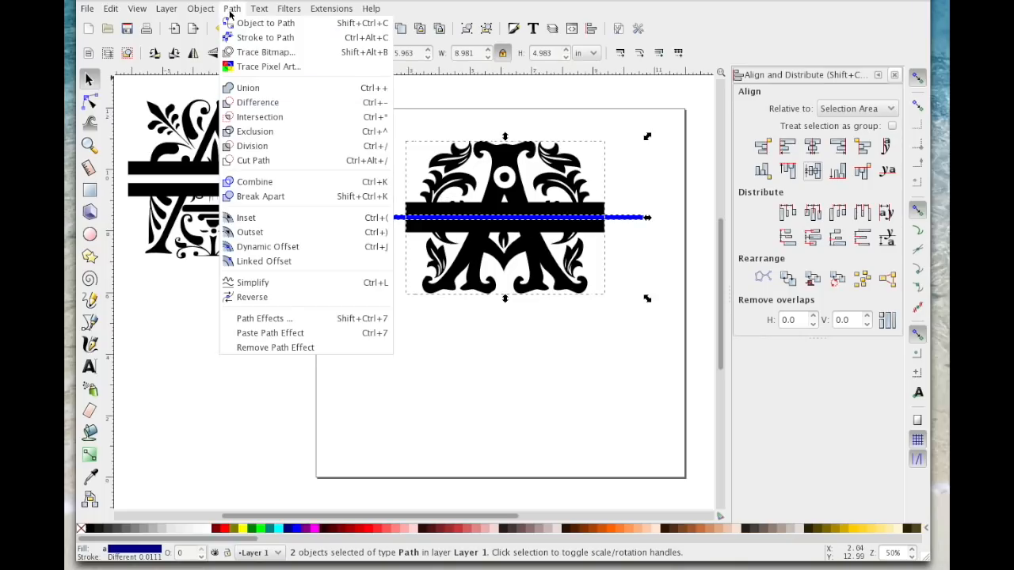
left_click(268, 100)
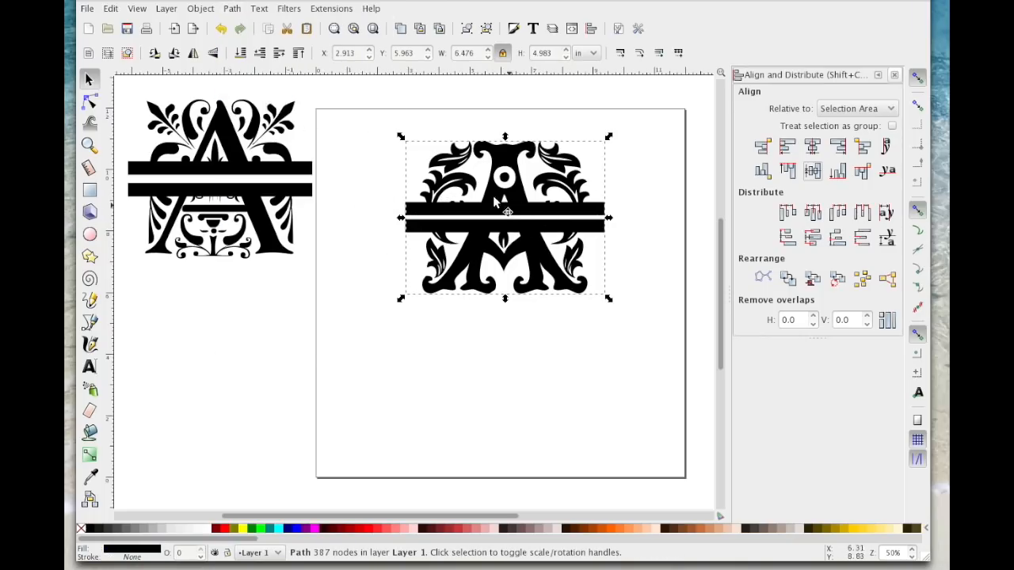
Step: Move the split letter slightly down the page and break it apart into separate paths
left_click_drag(529, 183, 513, 201)
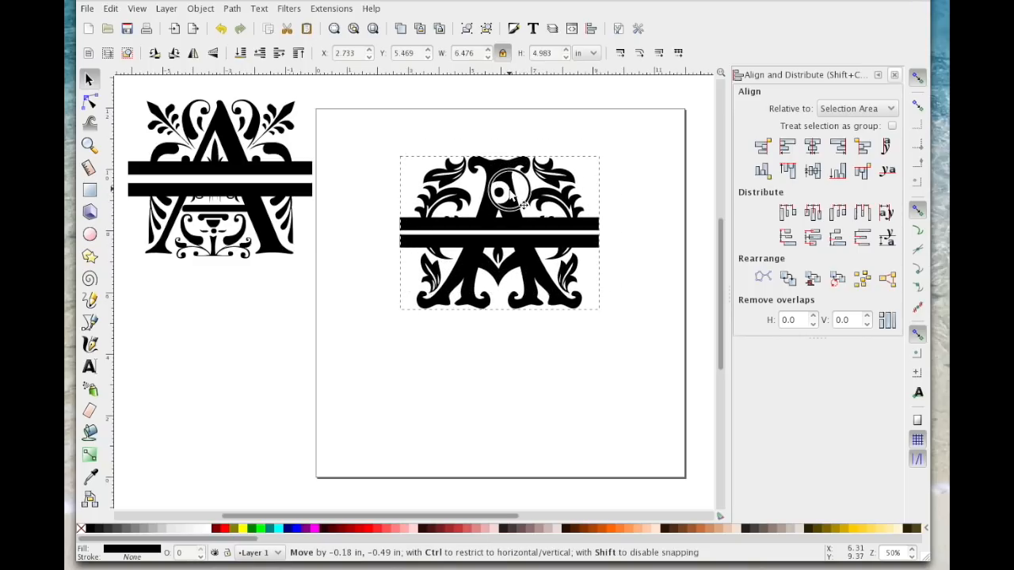
left_click(232, 9)
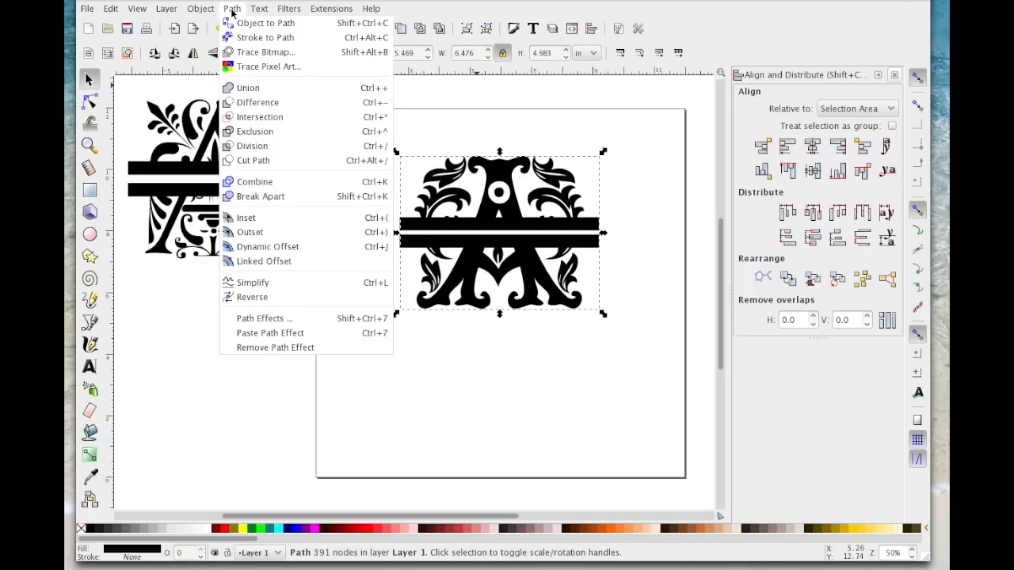
left_click(271, 198)
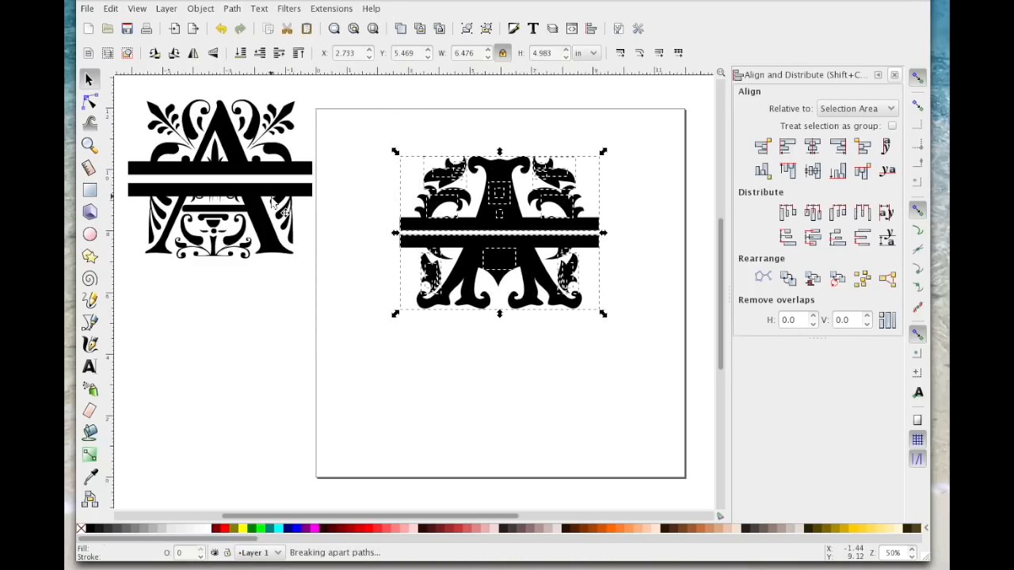
left_click(517, 353)
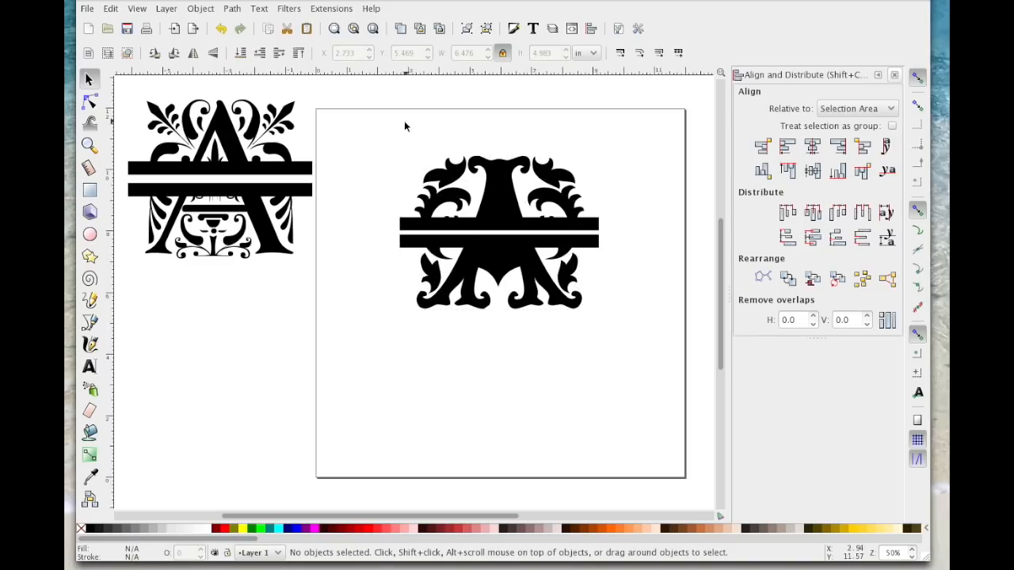
Step: Combine all pieces of the letter's upper half into one path and move it up, away from the lower half
left_click_drag(359, 122, 624, 234)
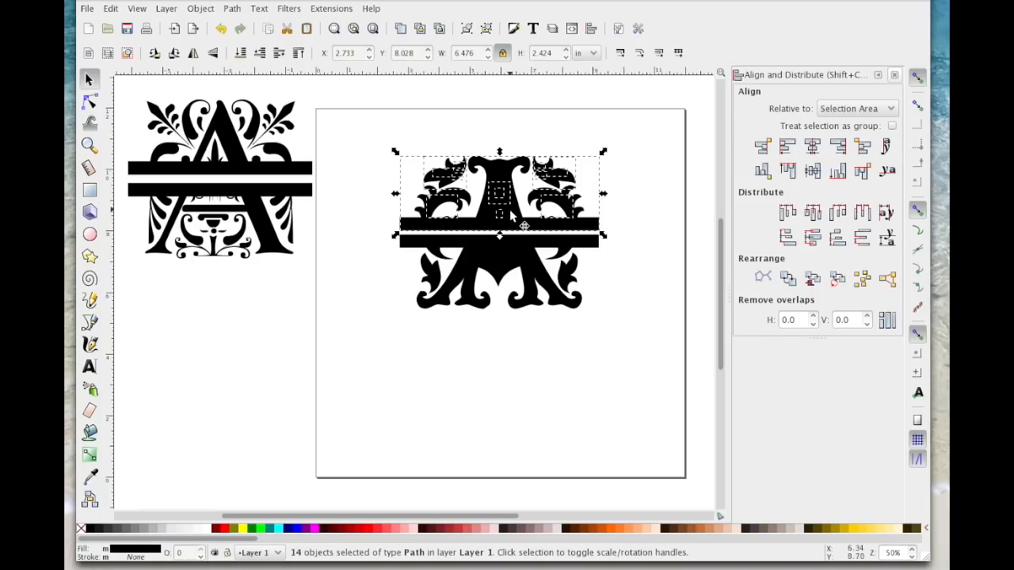
left_click(240, 11)
left_click(262, 180)
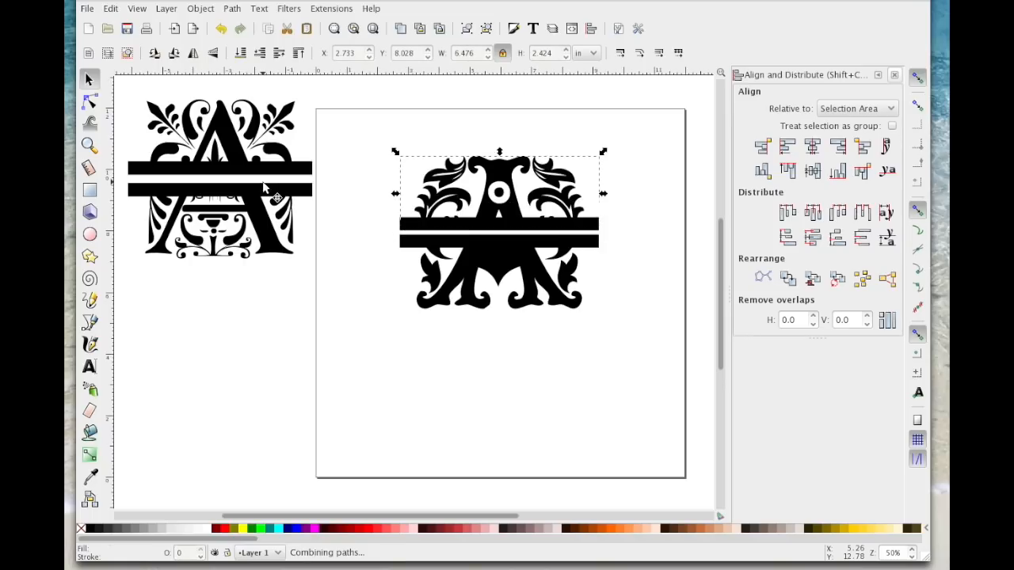
left_click_drag(421, 171, 420, 136)
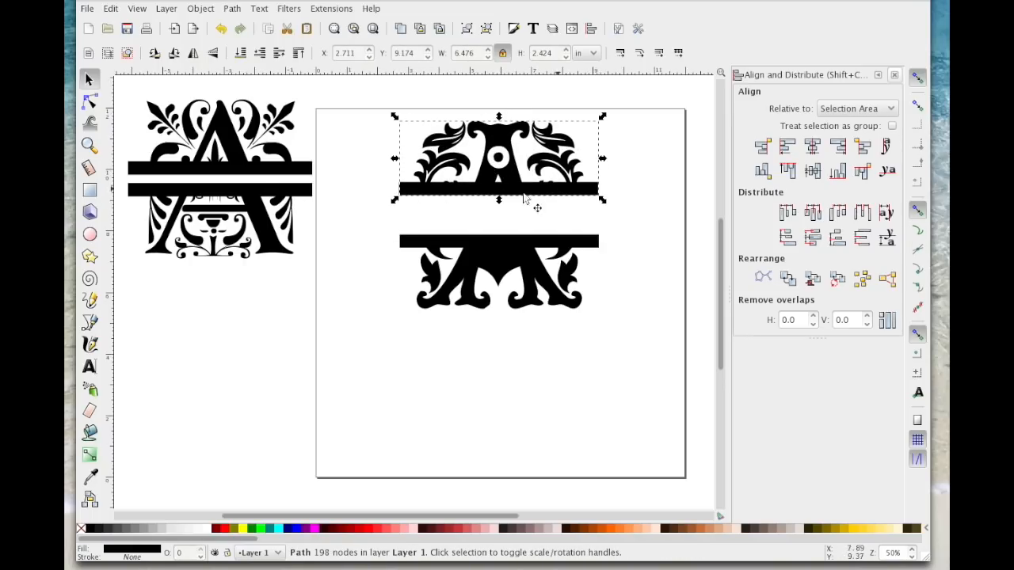
Step: Combine all pieces of the letter's lower half into one path and move it up close beneath the upper half
left_click_drag(373, 216, 652, 388)
left_click(229, 8)
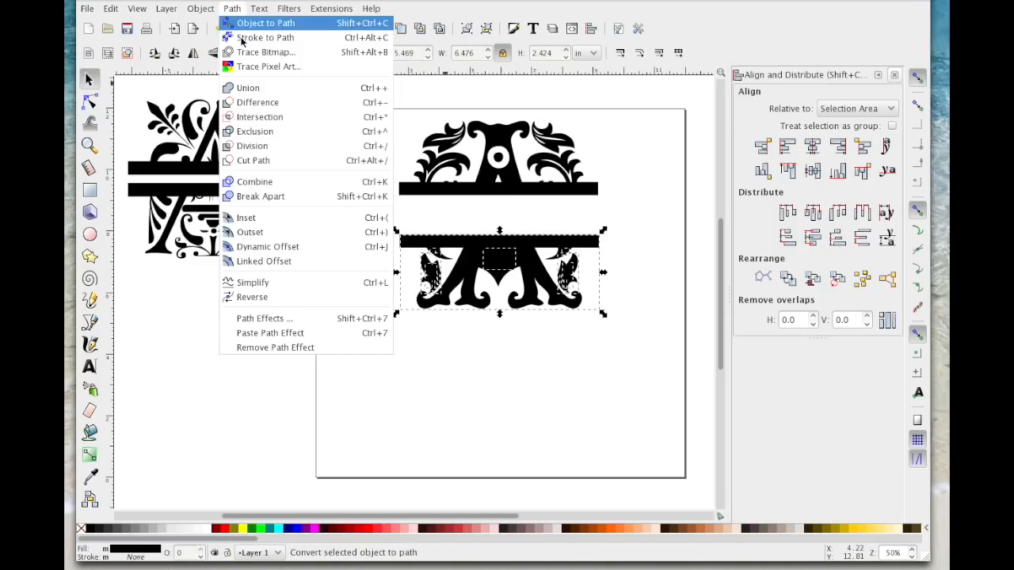
left_click(258, 181)
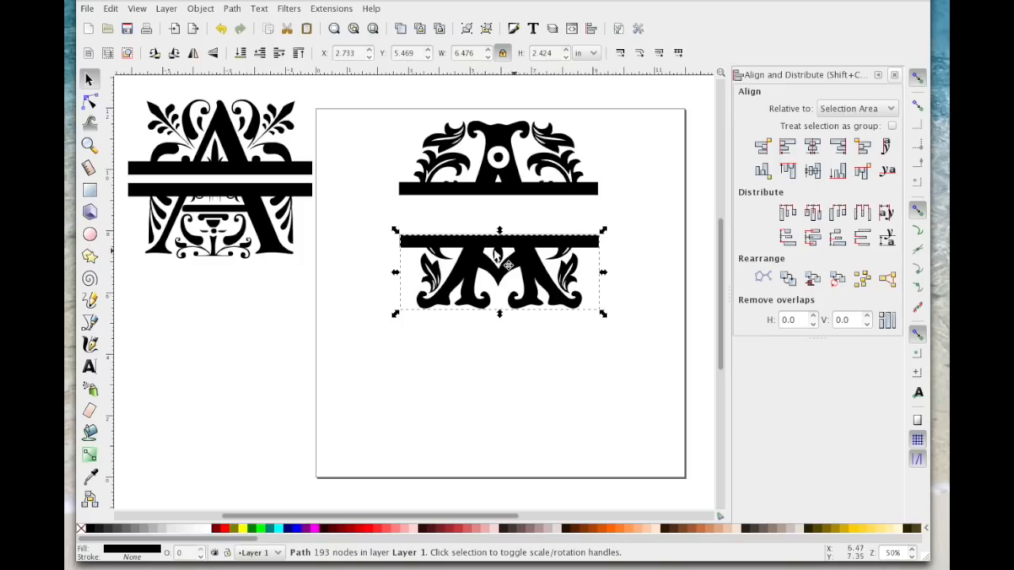
left_click_drag(536, 264, 529, 219)
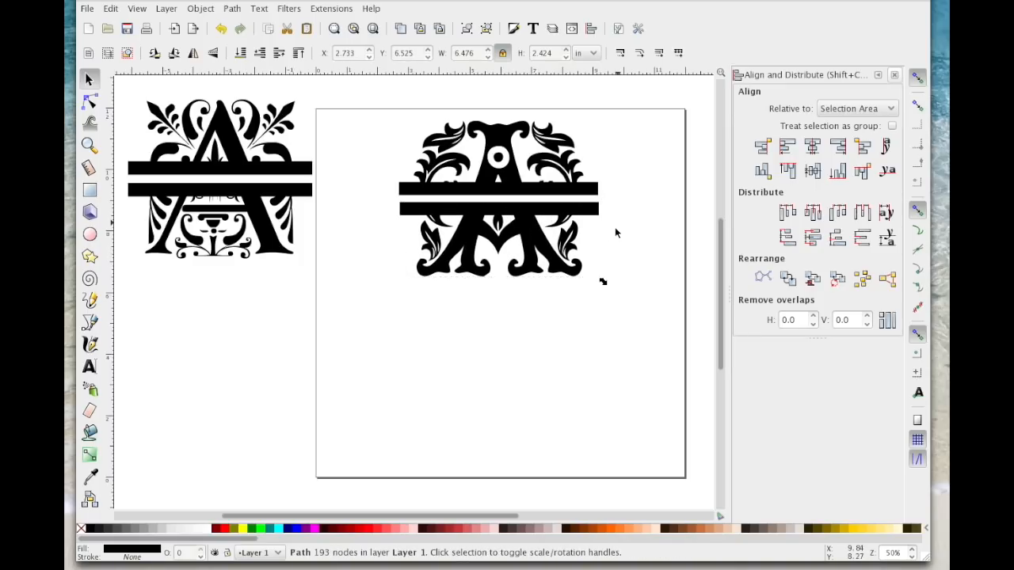
left_click(614, 226)
Step: Group the upper and lower halves of the Beauty Initials monogram
left_click_drag(352, 101, 672, 352)
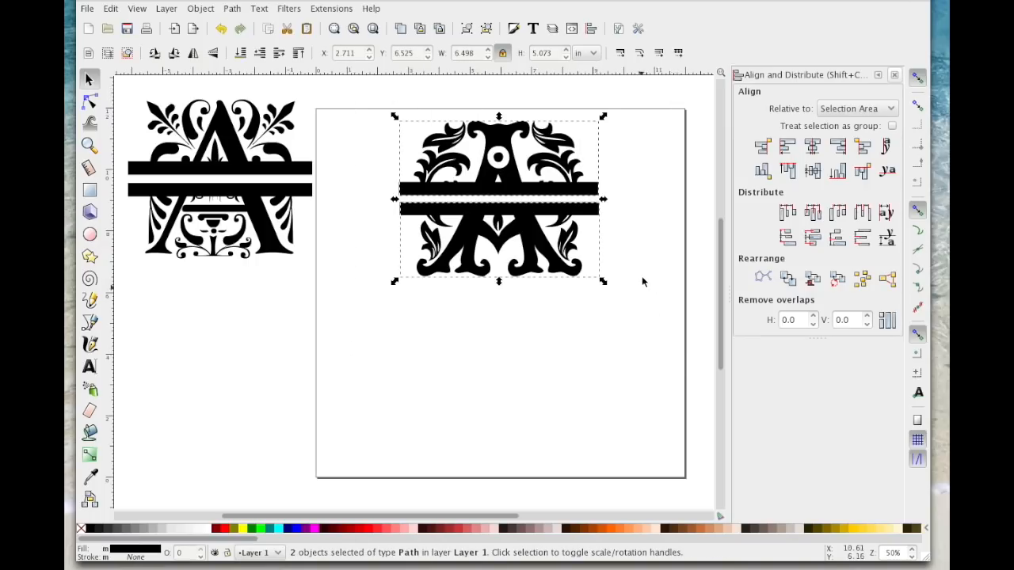
right_click(511, 167)
left_click(562, 447)
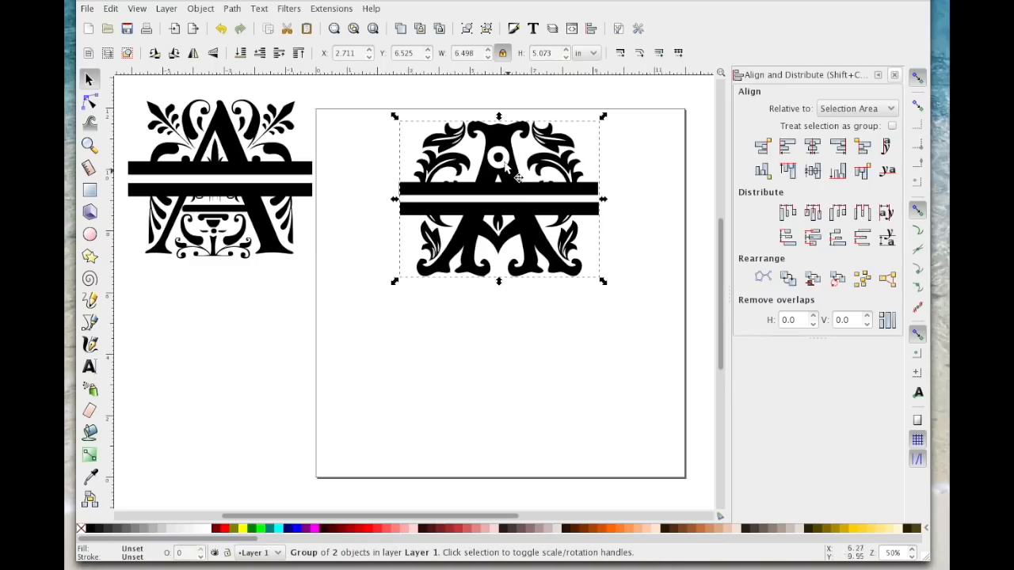
Step: Move the Beauty Initials monogram to the page's lower left and the Regal monogram onto the page's upper right
left_click_drag(508, 168, 450, 338)
left_click_drag(241, 143, 604, 174)
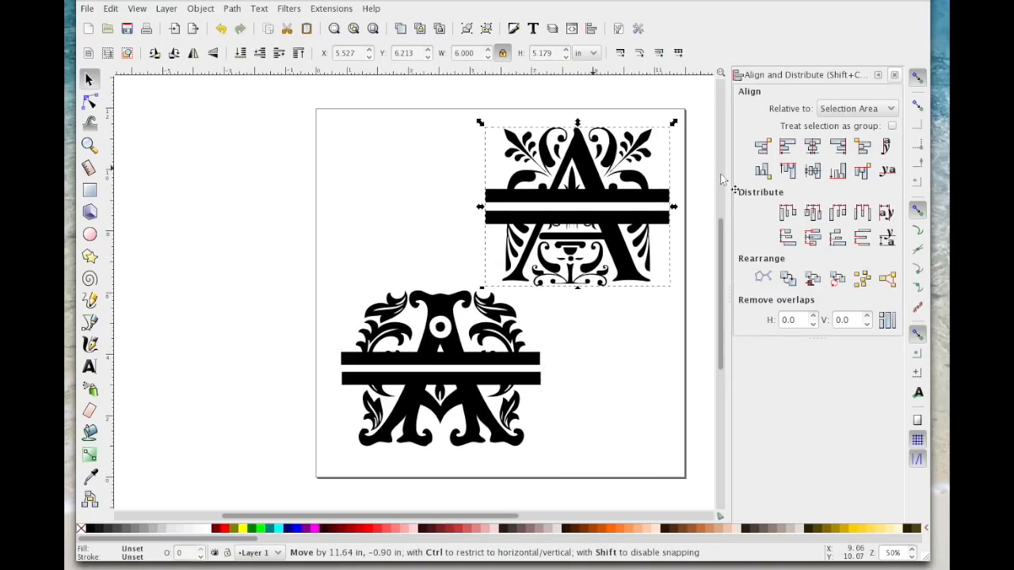
left_click_drag(710, 170, 708, 171)
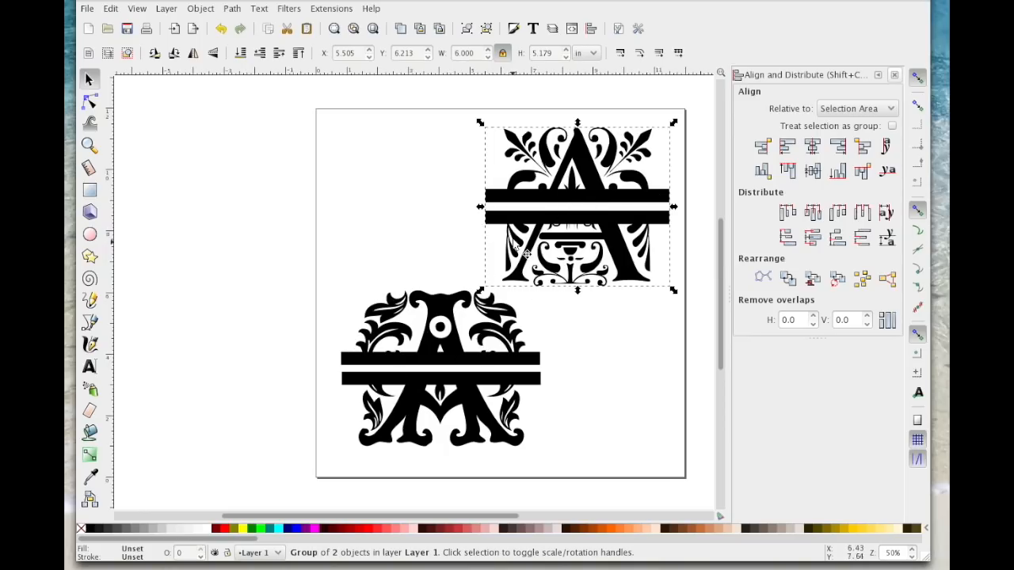